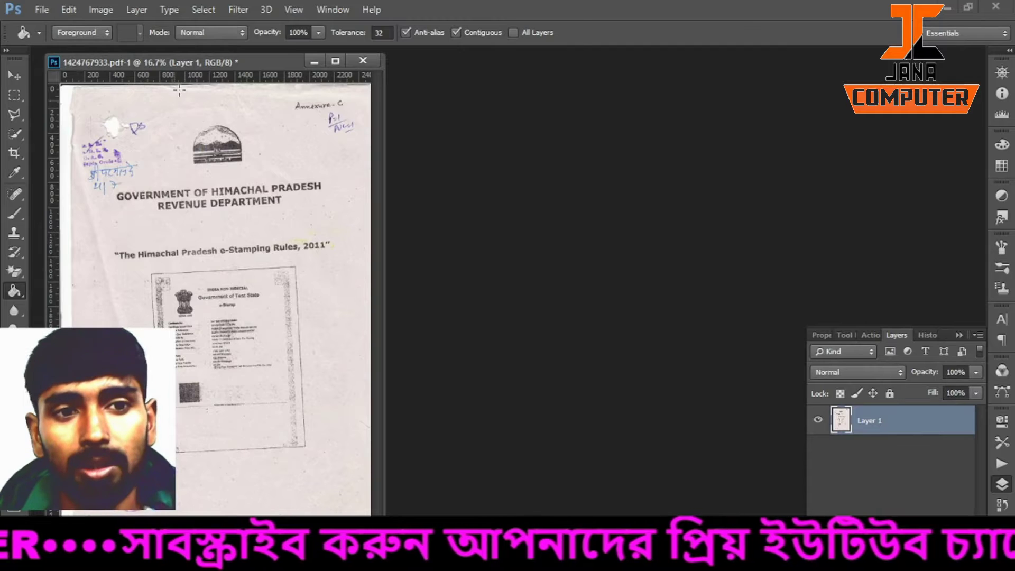
{"action": "left_click_drag", "start_coordinate": [185, 62], "coordinate": [486, 69]}
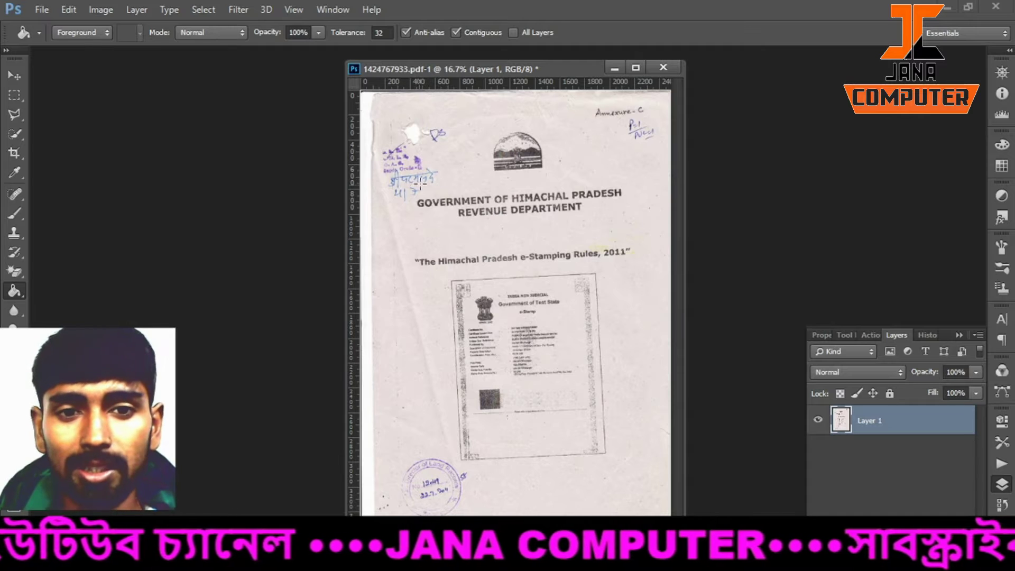
{"action": "mouse_move", "coordinate": [476, 71]}
{"action": "left_mouse_down"}
{"action": "mouse_move", "coordinate": [481, 62]}
{"action": "mouse_move", "coordinate": [481, 72]}
{"action": "left_mouse_up"}
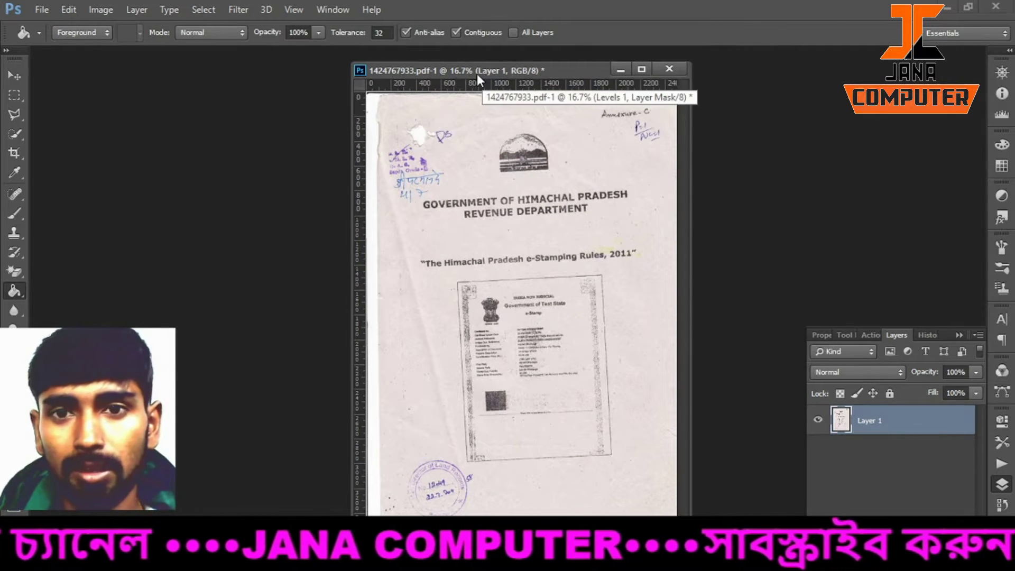
{"action": "left_click_drag", "start_coordinate": [477, 73], "coordinate": [485, 71]}
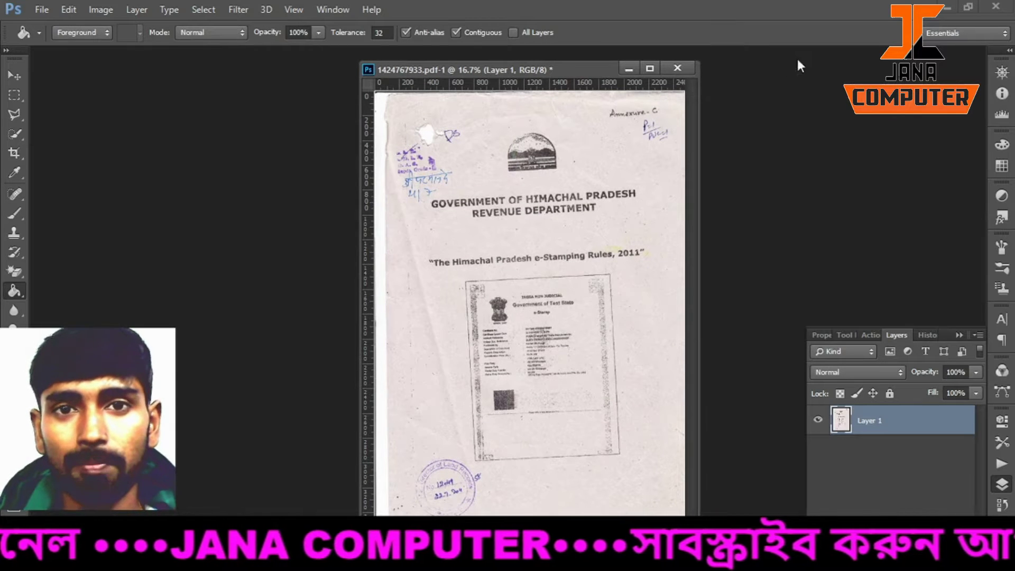
{"action": "left_click", "coordinate": [947, 9]}
{"action": "right_click", "coordinate": [704, 105]}
{"action": "left_click", "coordinate": [729, 145]}
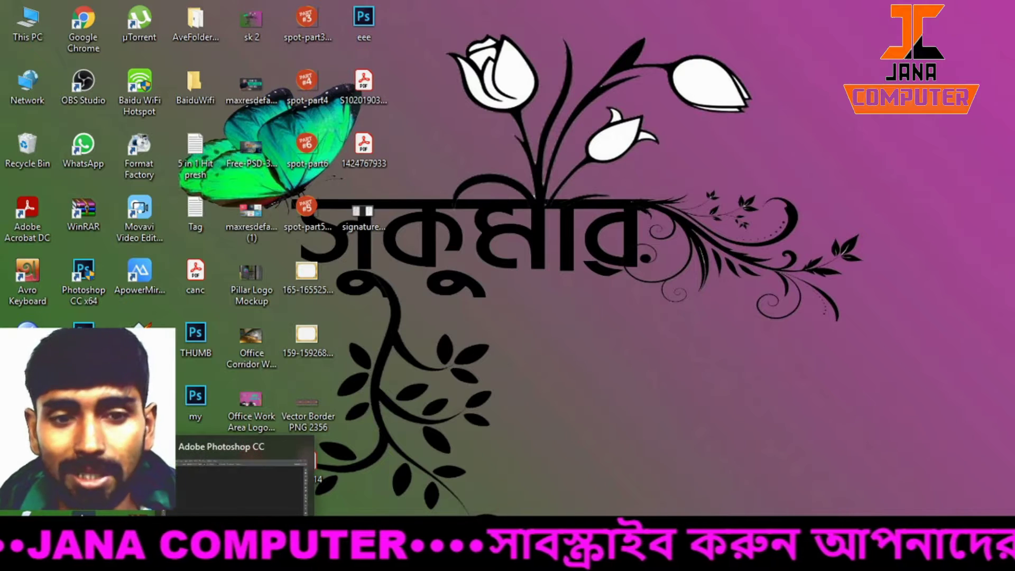
{"action": "left_click", "coordinate": [245, 560]}
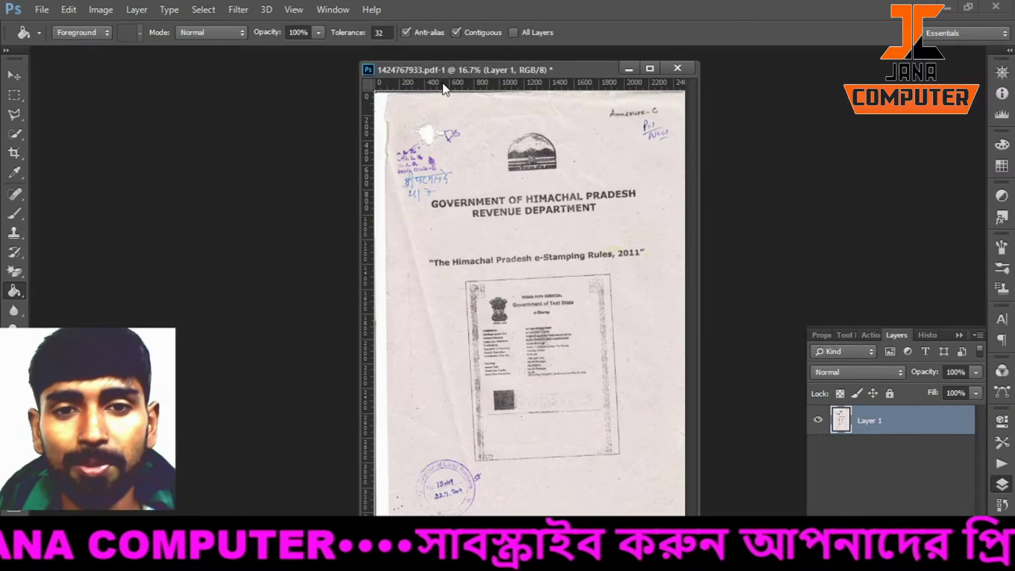
{"action": "left_click_drag", "start_coordinate": [521, 74], "coordinate": [611, 73]}
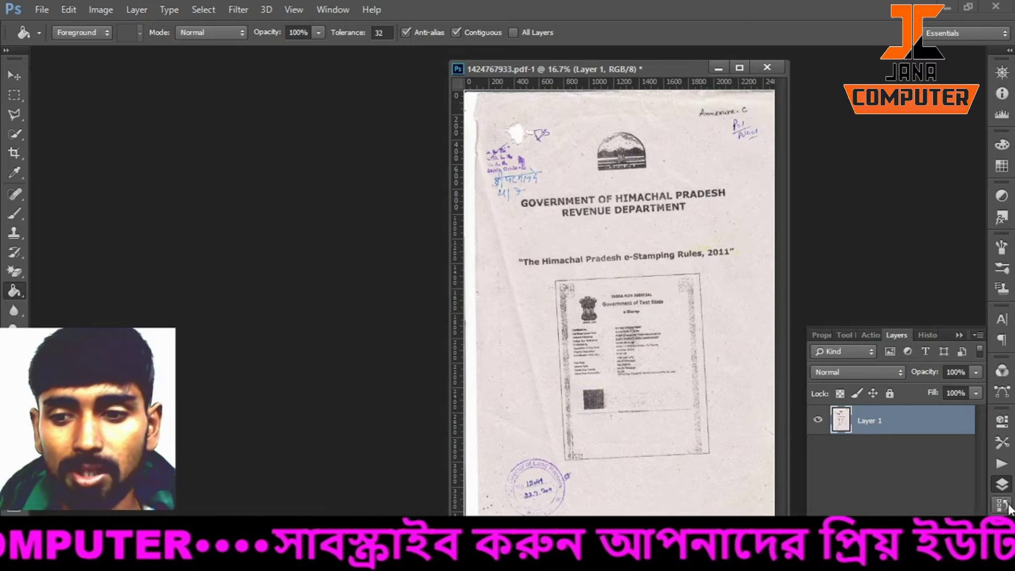
{"action": "left_click", "coordinate": [1002, 485]}
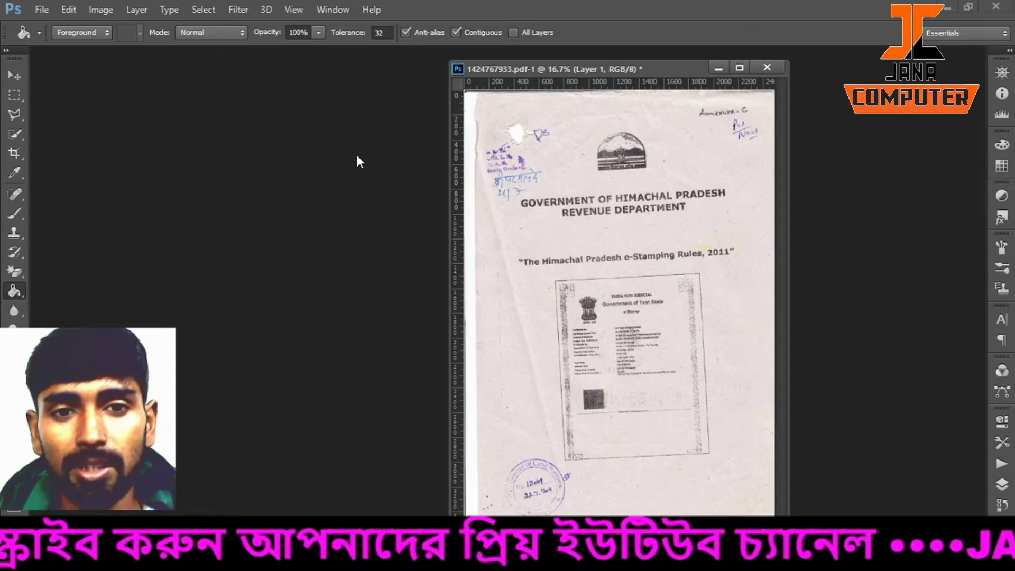
{"action": "left_click_drag", "start_coordinate": [556, 68], "coordinate": [541, 59]}
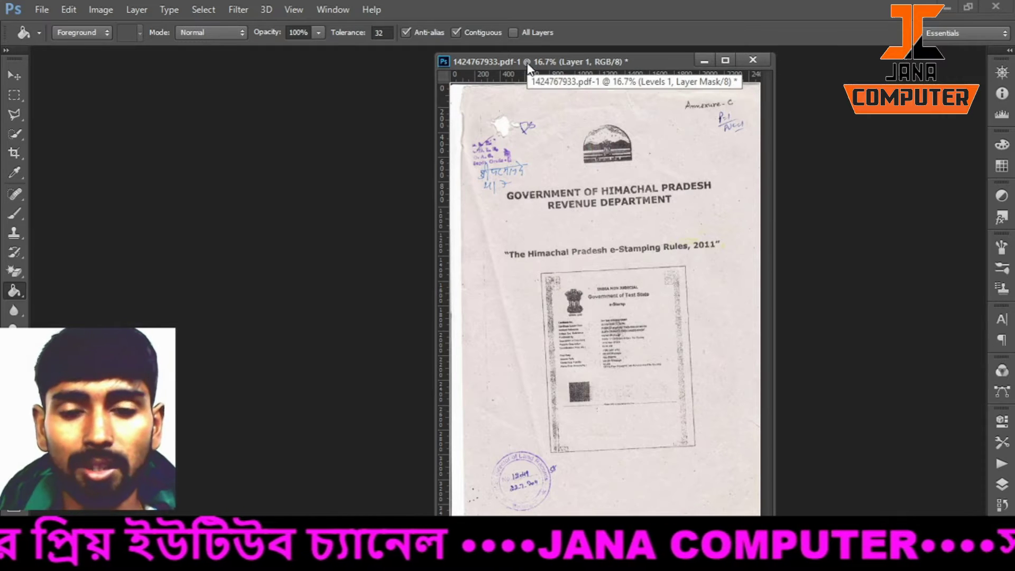
{"action": "left_click_drag", "start_coordinate": [552, 66], "coordinate": [468, 62]}
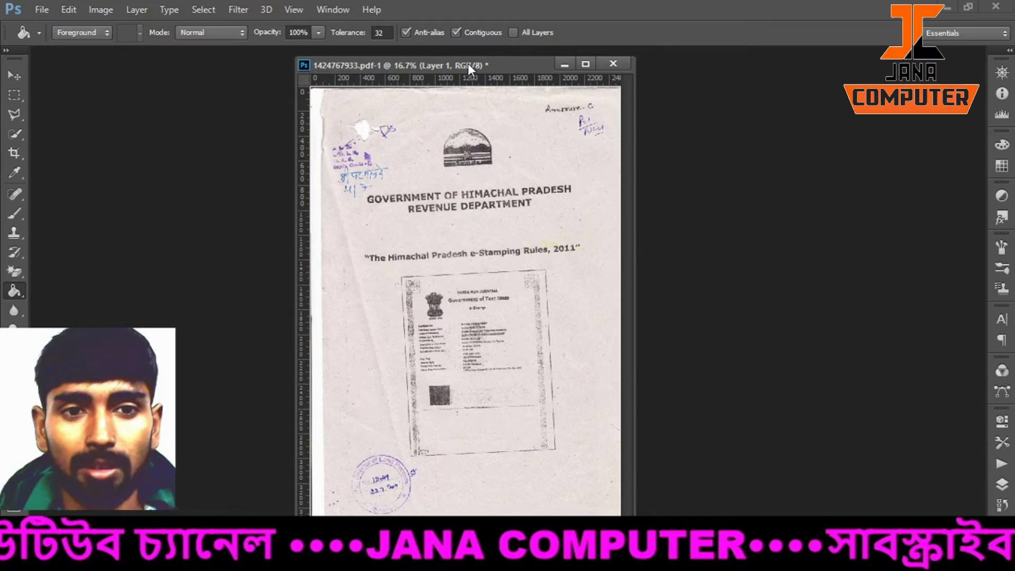
{"action": "left_click_drag", "start_coordinate": [420, 66], "coordinate": [434, 66]}
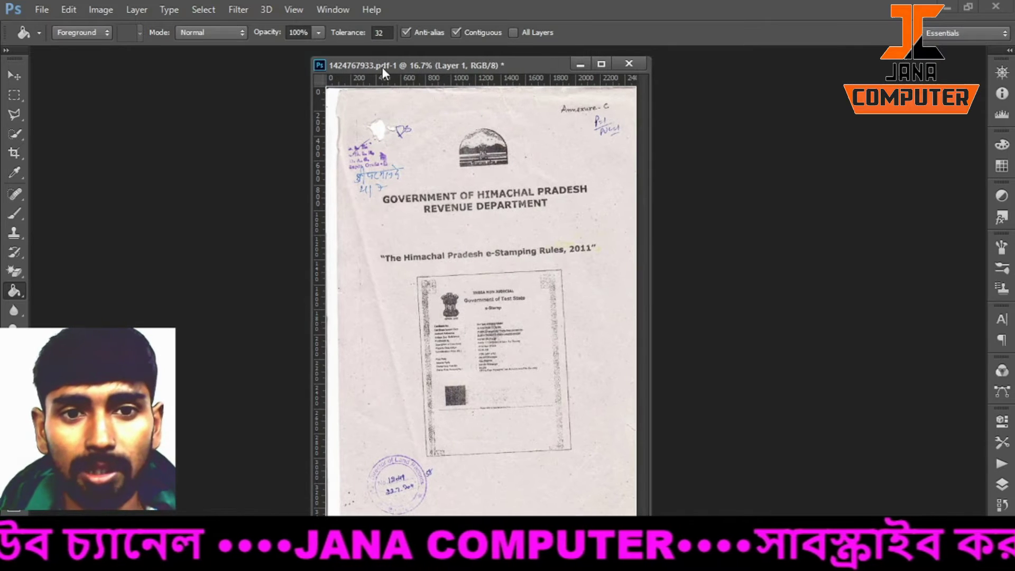
{"action": "left_click_drag", "start_coordinate": [411, 67], "coordinate": [386, 68]}
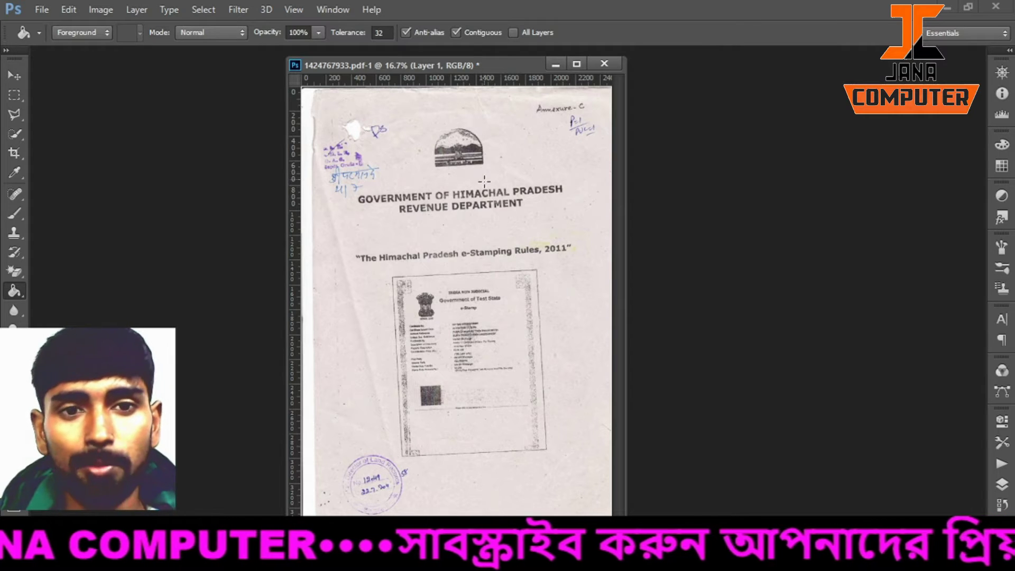
{"action": "left_click_drag", "start_coordinate": [485, 68], "coordinate": [493, 65]}
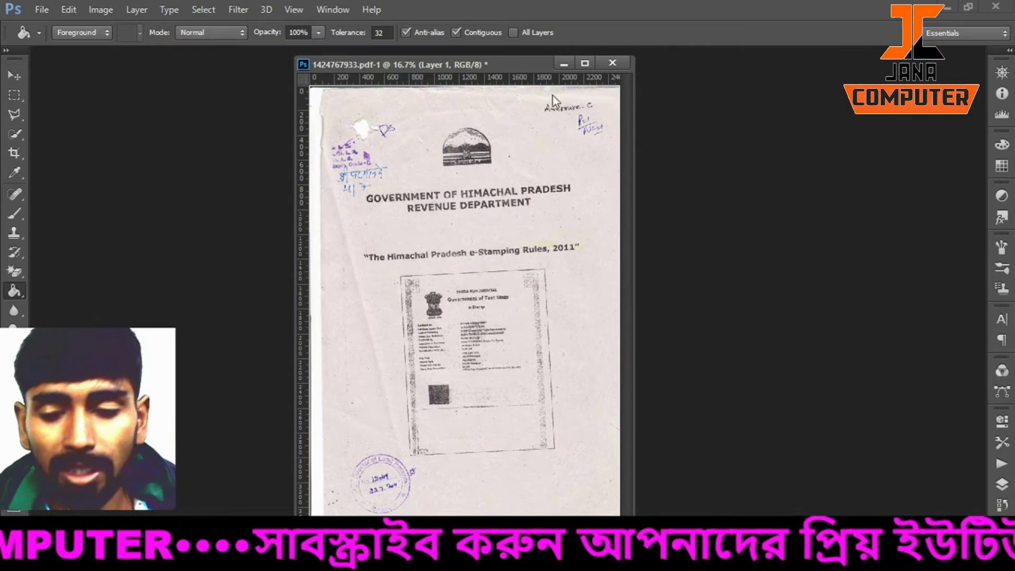
{"action": "left_click", "coordinate": [1003, 485]}
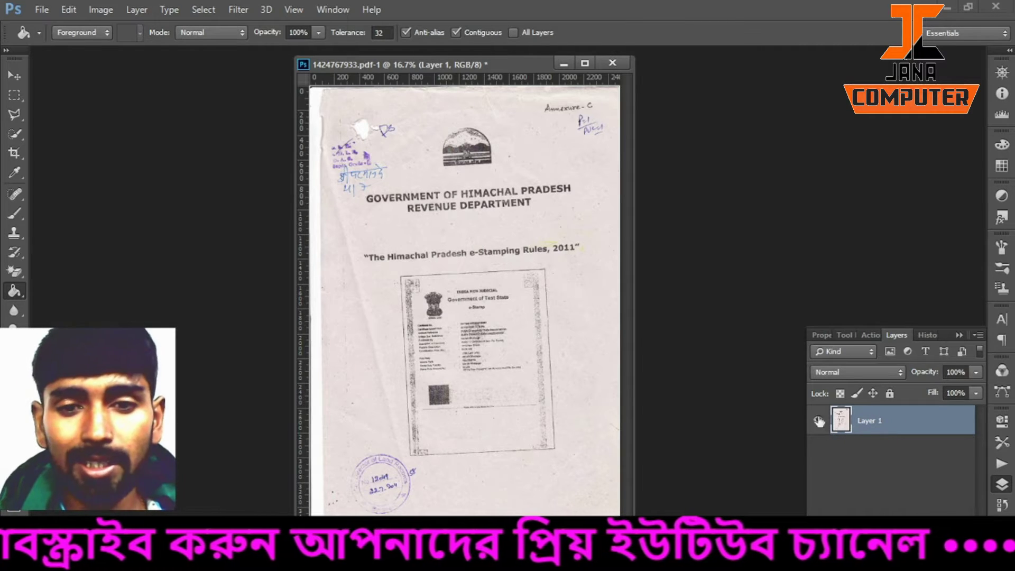
{"action": "key", "text": "ctrl+l"}
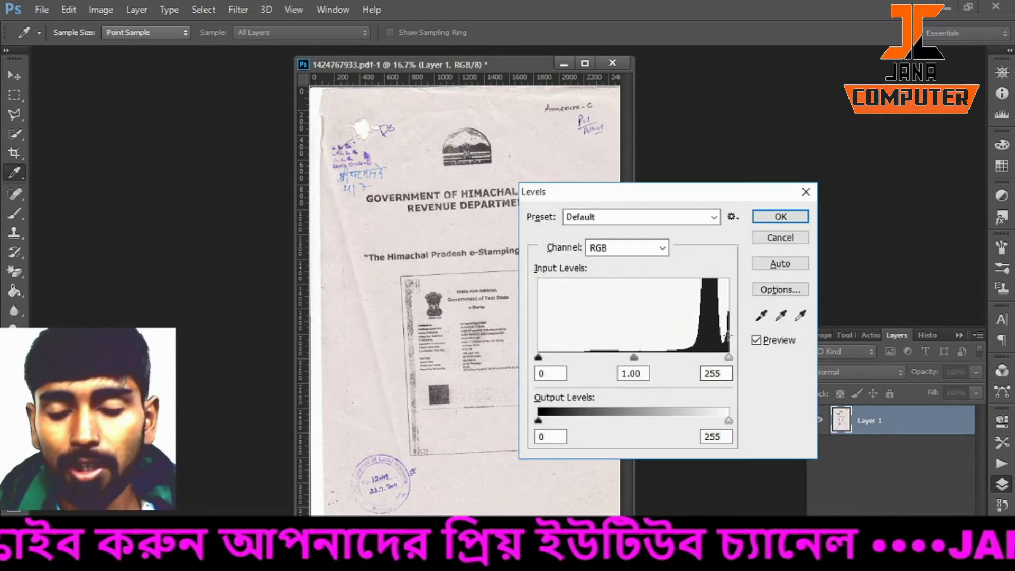
{"action": "left_click", "coordinate": [780, 238]}
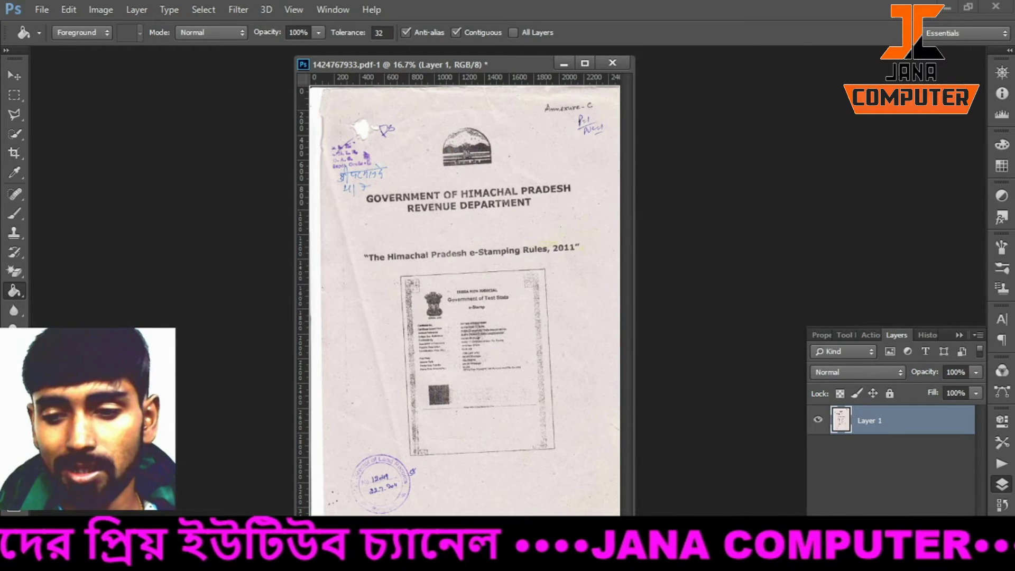
{"action": "left_click", "coordinate": [877, 541]}
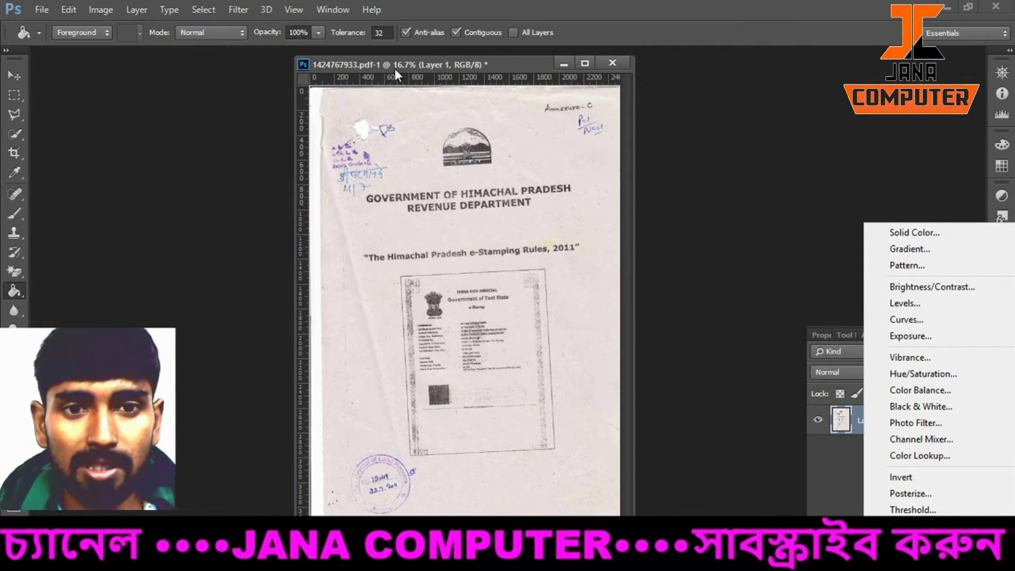
{"action": "key", "text": "Escape"}
Apply a Levels adjustment to the scanned page with RGB input levels of 4, 0.39 and 224.
{"action": "left_click", "coordinate": [106, 10]}
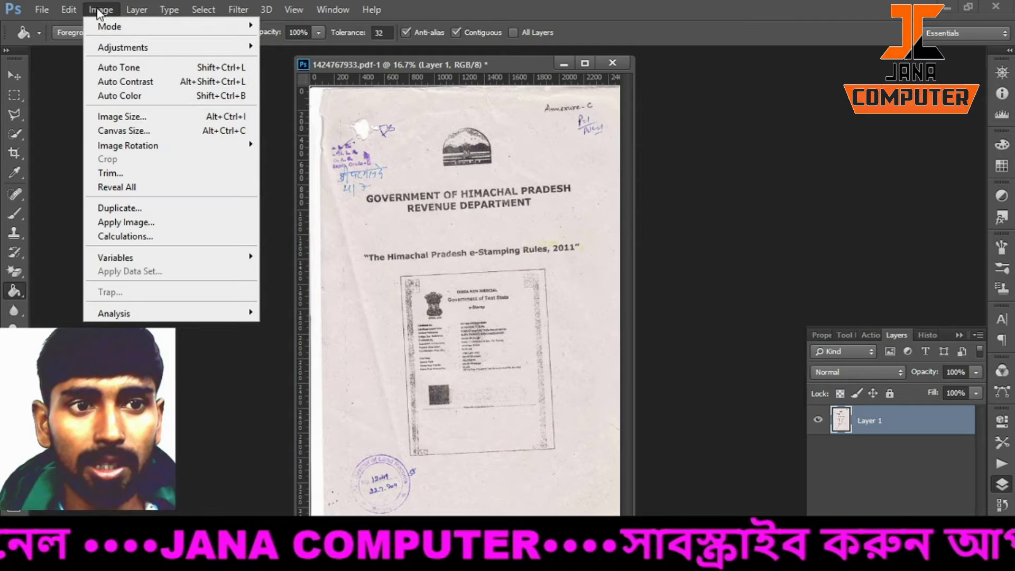
{"action": "mouse_move", "coordinate": [120, 52]}
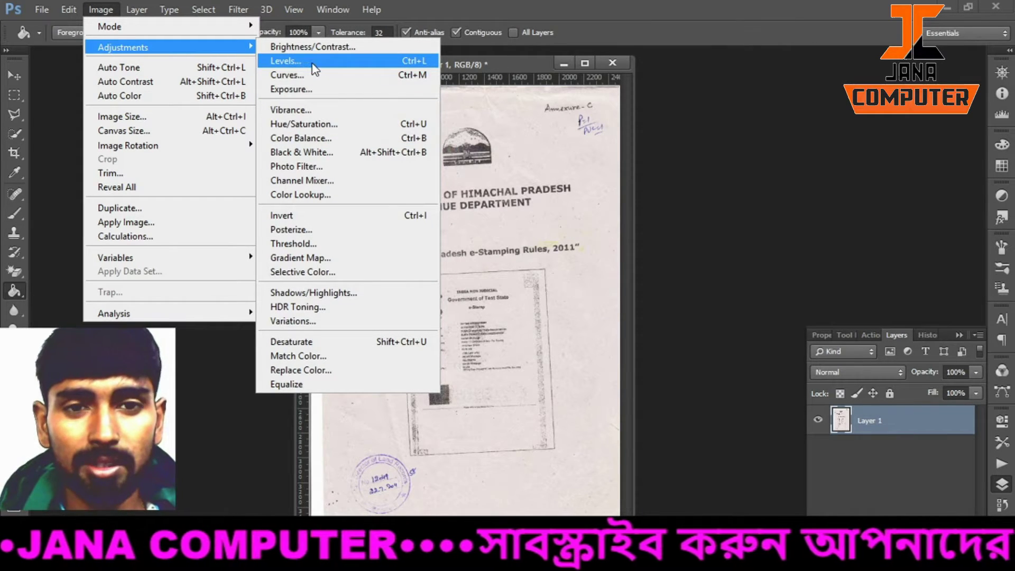
{"action": "left_click", "coordinate": [416, 62]}
{"action": "left_click_drag", "start_coordinate": [482, 68], "coordinate": [448, 69]}
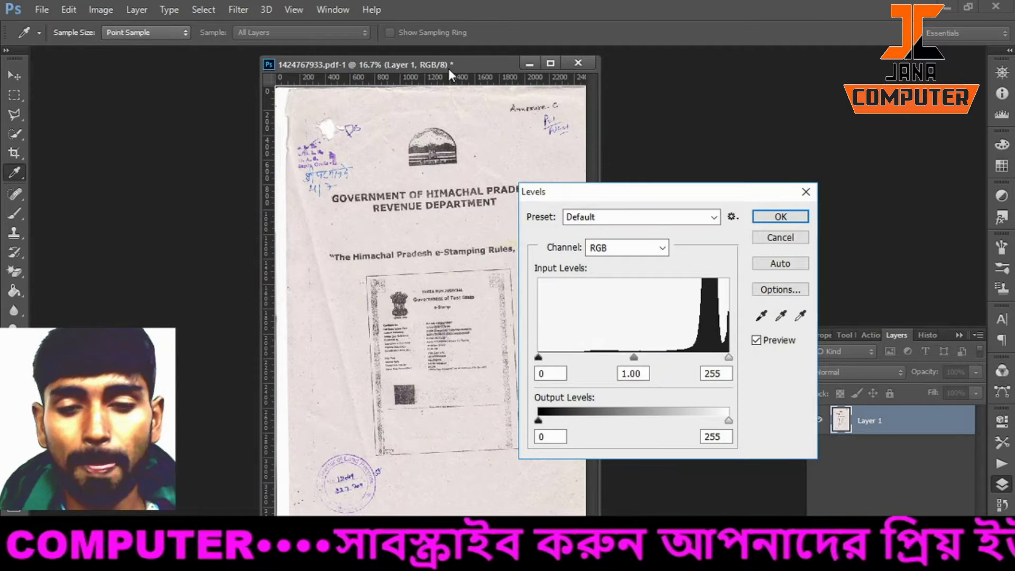
{"action": "left_click_drag", "start_coordinate": [626, 201], "coordinate": [697, 119]}
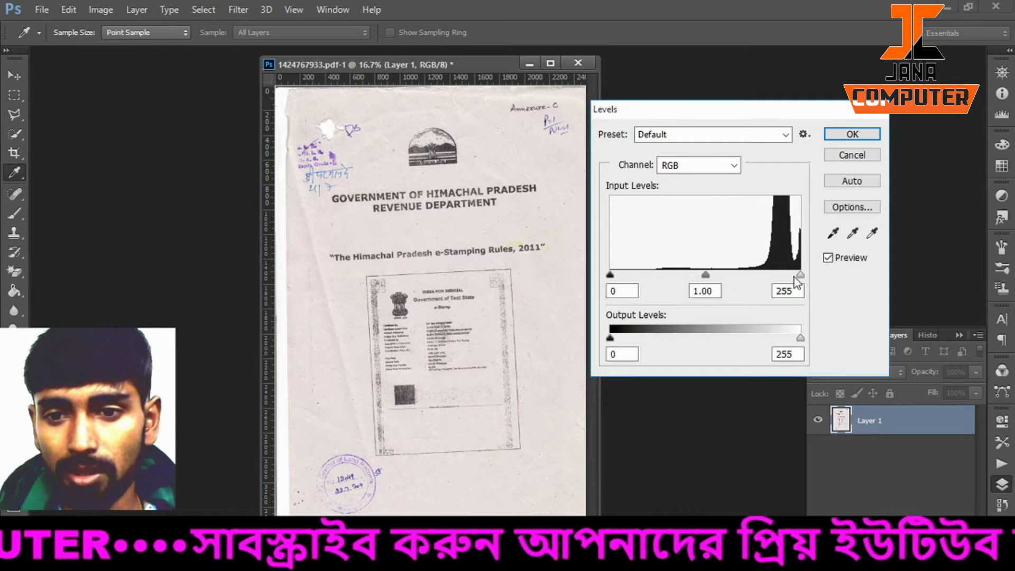
{"action": "left_click_drag", "start_coordinate": [801, 276], "coordinate": [777, 276]}
{"action": "left_click_drag", "start_coordinate": [692, 275], "coordinate": [737, 277]}
{"action": "mouse_move", "coordinate": [610, 277]}
{"action": "left_mouse_down"}
{"action": "mouse_move", "coordinate": [628, 276]}
{"action": "mouse_move", "coordinate": [610, 276]}
{"action": "left_mouse_up"}
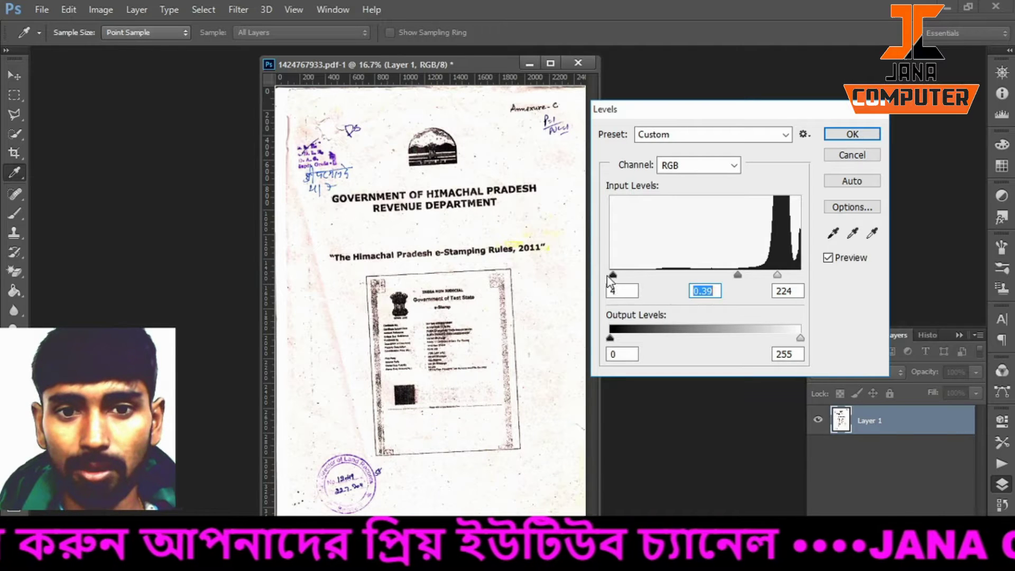
{"action": "left_click", "coordinate": [859, 134]}
{"action": "key", "text": "g"}
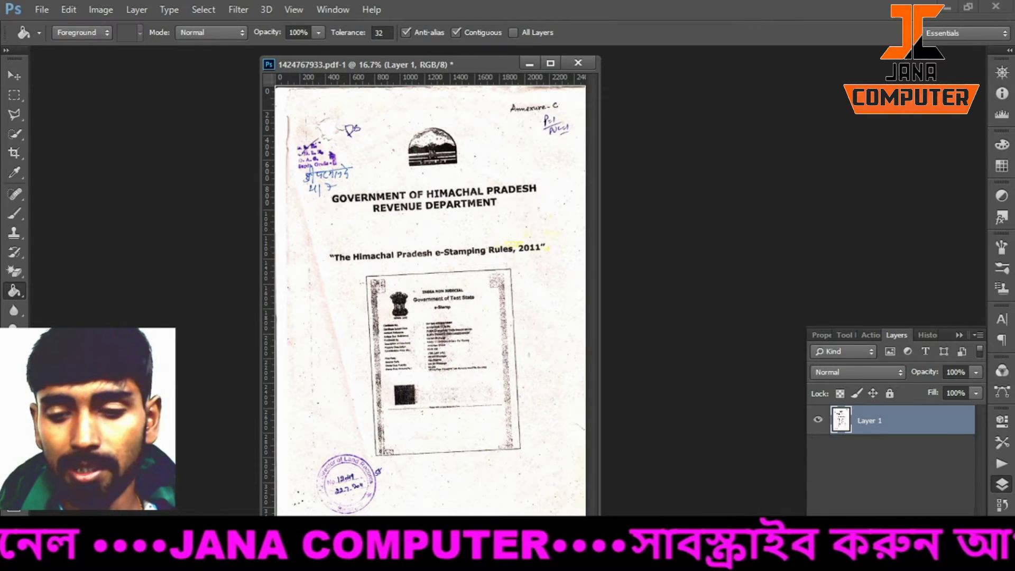
Add a Selective Color adjustment layer and set the Blues to +100% Cyan and +100% Magenta.
{"action": "left_click", "coordinate": [867, 529]}
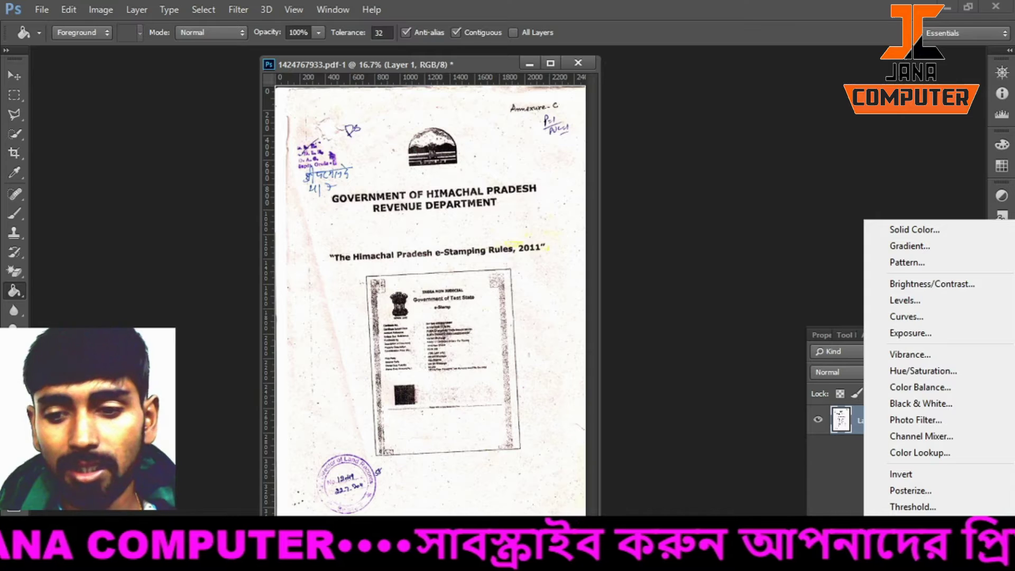
{"action": "left_click", "coordinate": [914, 539]}
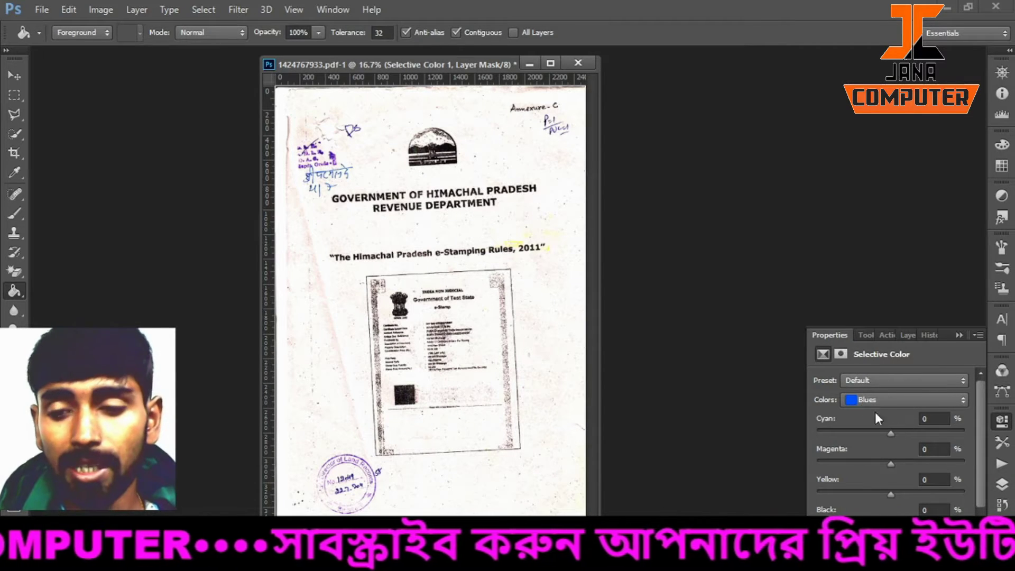
{"action": "left_click", "coordinate": [886, 400]}
{"action": "left_click", "coordinate": [899, 398]}
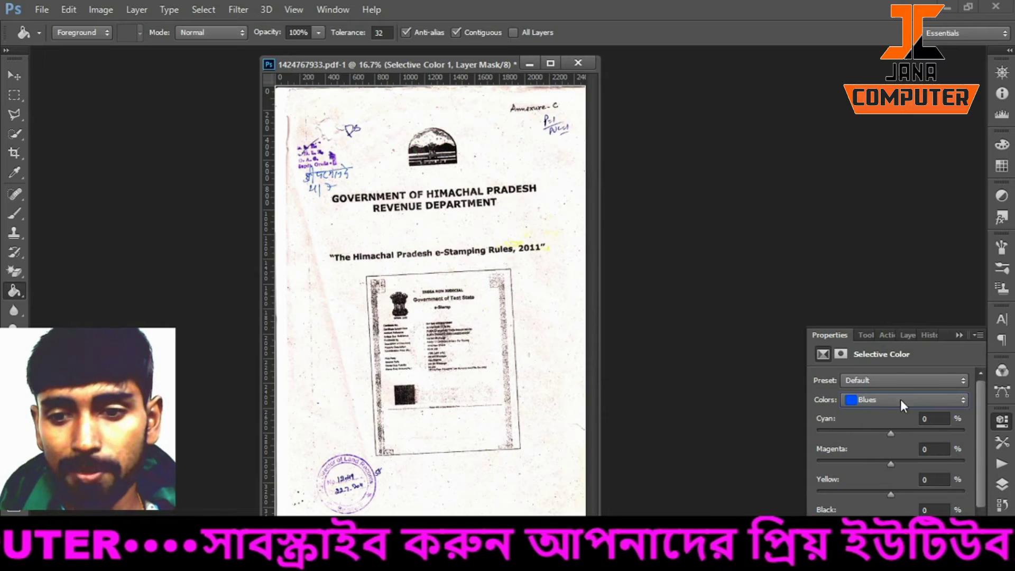
{"action": "left_click", "coordinate": [870, 398]}
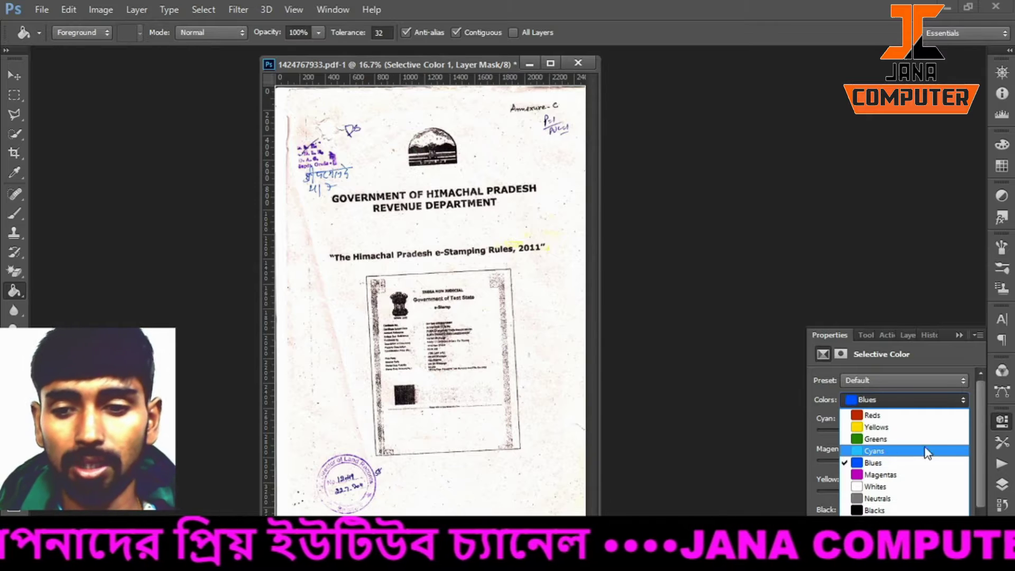
{"action": "left_click", "coordinate": [879, 463]}
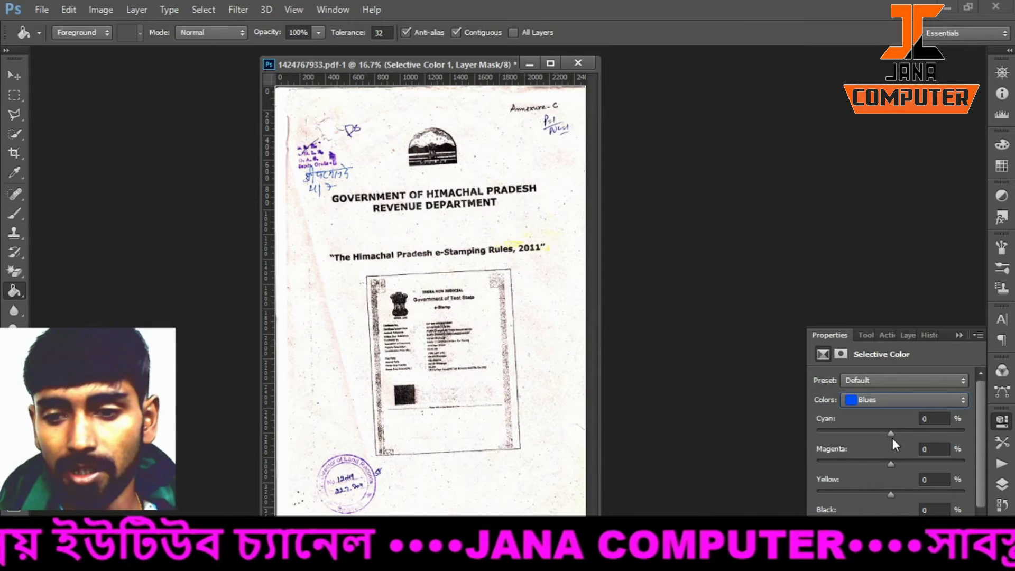
{"action": "left_click_drag", "start_coordinate": [890, 433], "coordinate": [974, 432]}
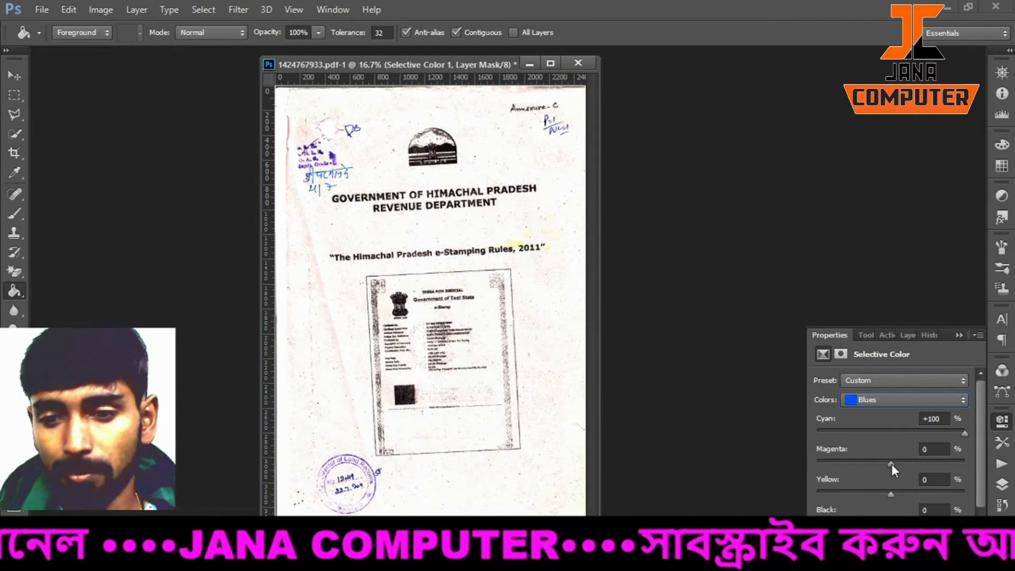
{"action": "left_click_drag", "start_coordinate": [891, 464], "coordinate": [975, 455]}
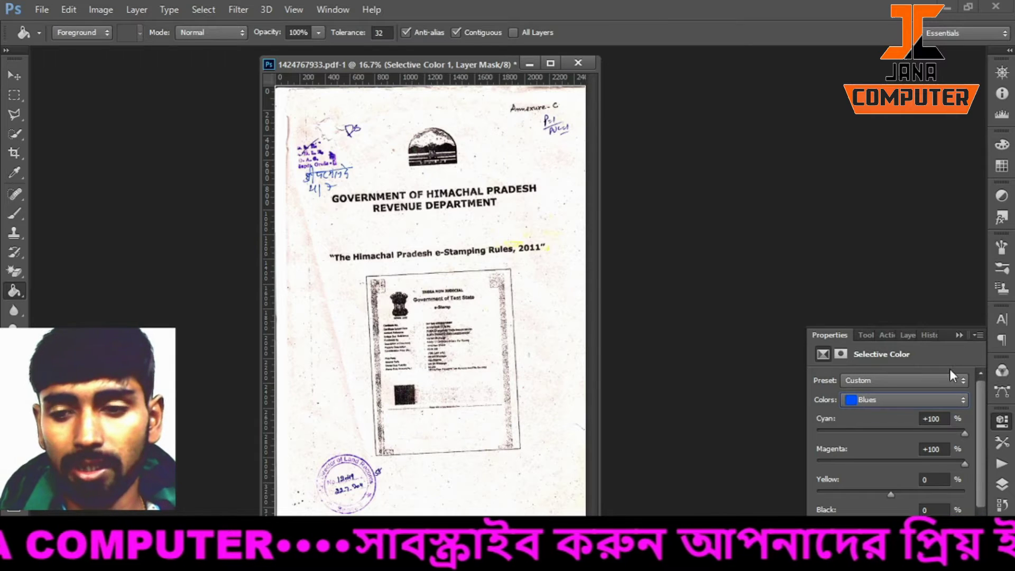
Stamp all visible layers into a new layer above the Selective Color adjustment.
{"action": "left_click", "coordinate": [908, 334]}
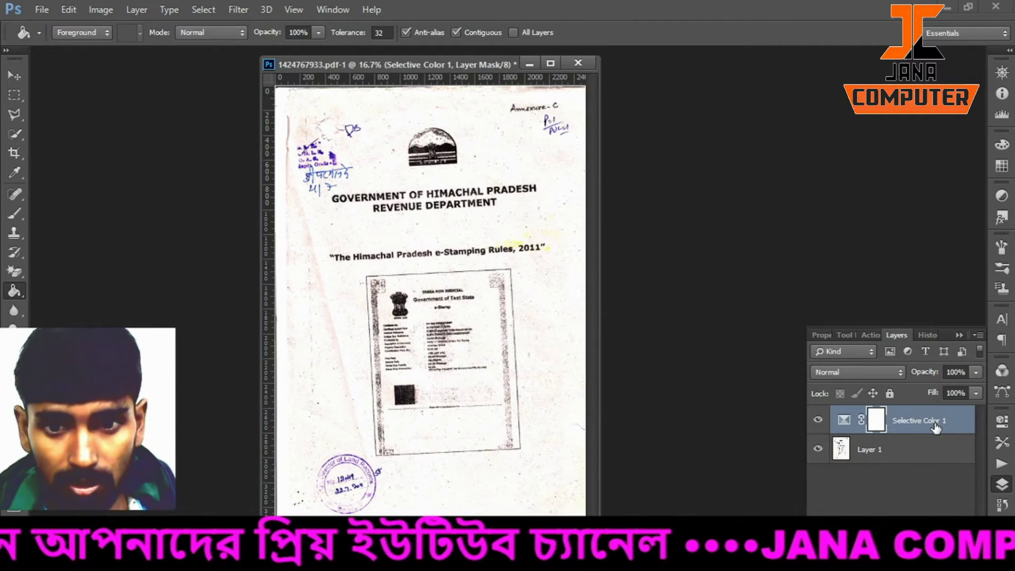
{"action": "key", "text": "ctrl+alt+shift+e"}
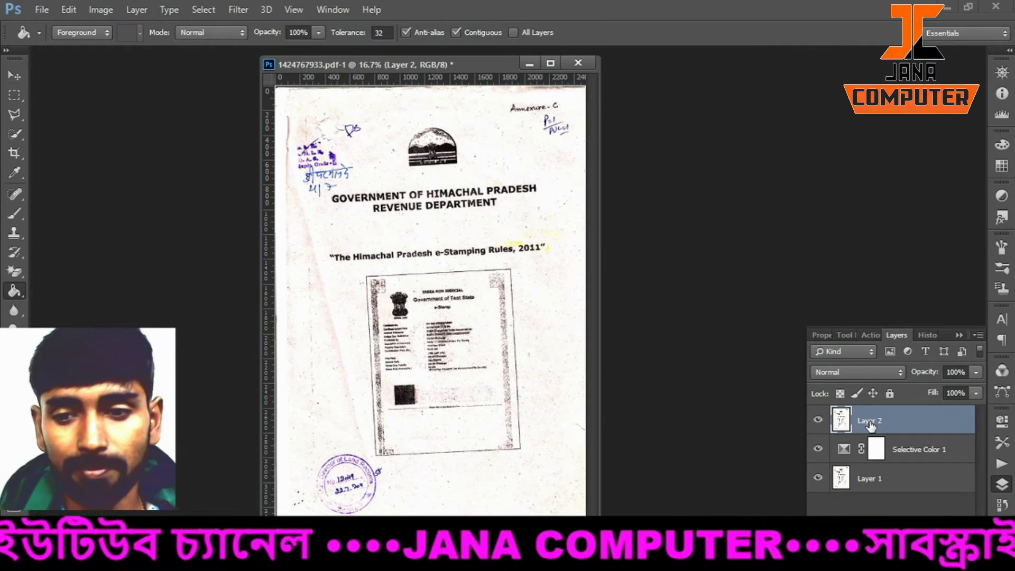
{"action": "left_click", "coordinate": [909, 450], "text": "ctrl"}
{"action": "left_click", "coordinate": [891, 481], "text": "ctrl"}
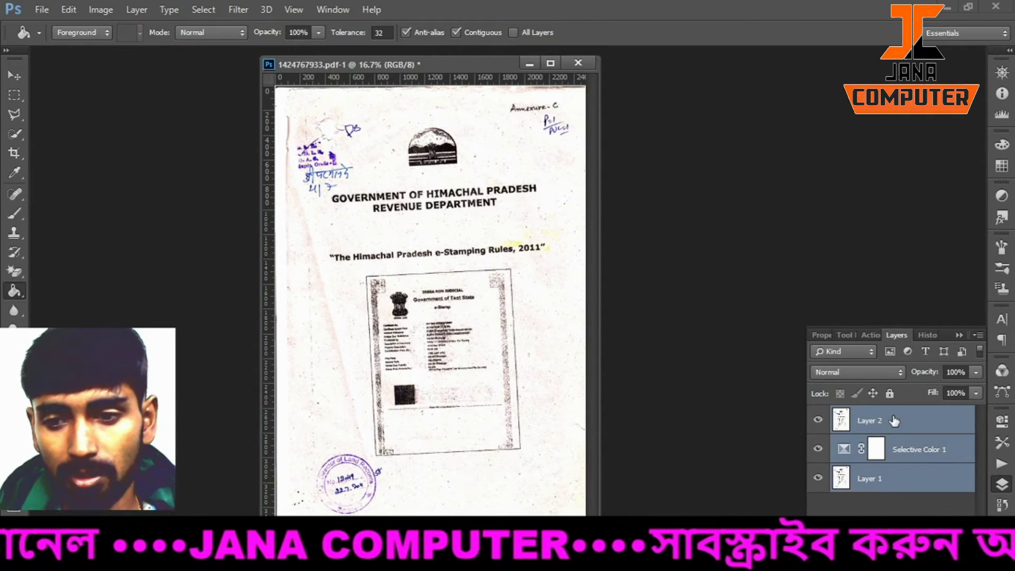
{"action": "left_click", "coordinate": [893, 420], "text": "ctrl"}
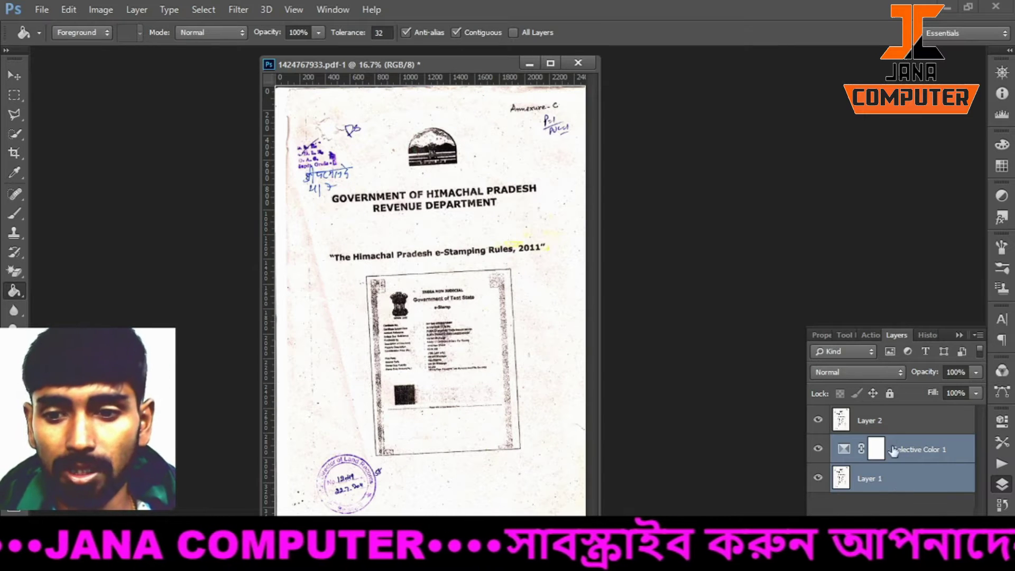
Add a Black & White adjustment layer above Layer 2.
{"action": "left_click", "coordinate": [867, 418]}
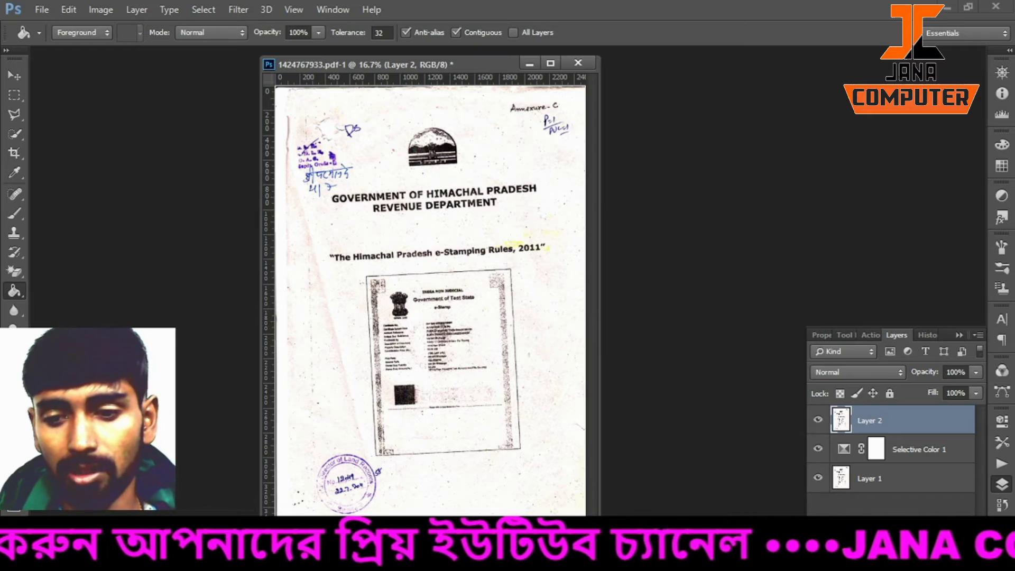
{"action": "left_click", "coordinate": [877, 525]}
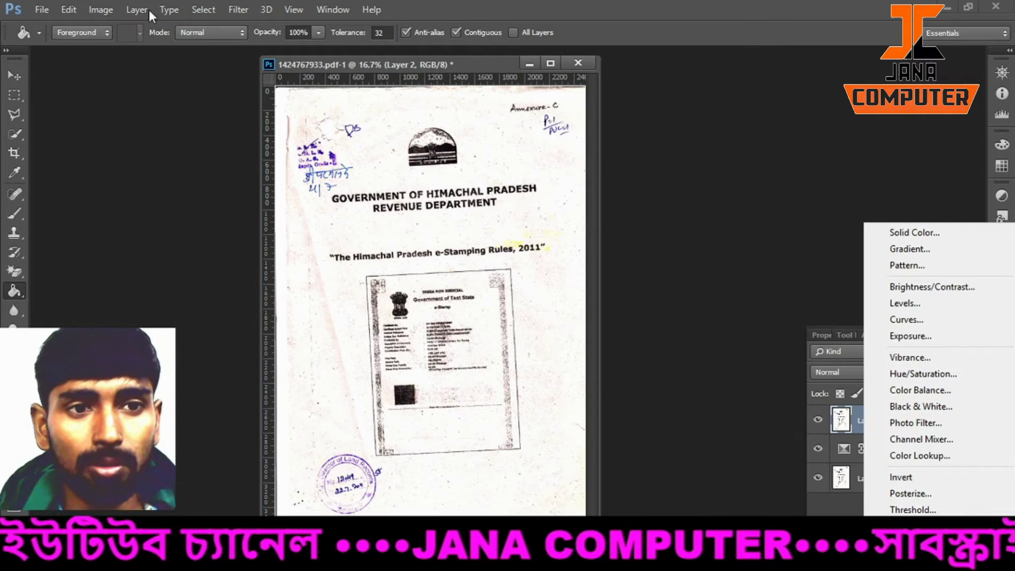
{"action": "left_click", "coordinate": [98, 10]}
{"action": "left_click", "coordinate": [100, 9]}
{"action": "mouse_move", "coordinate": [124, 48]}
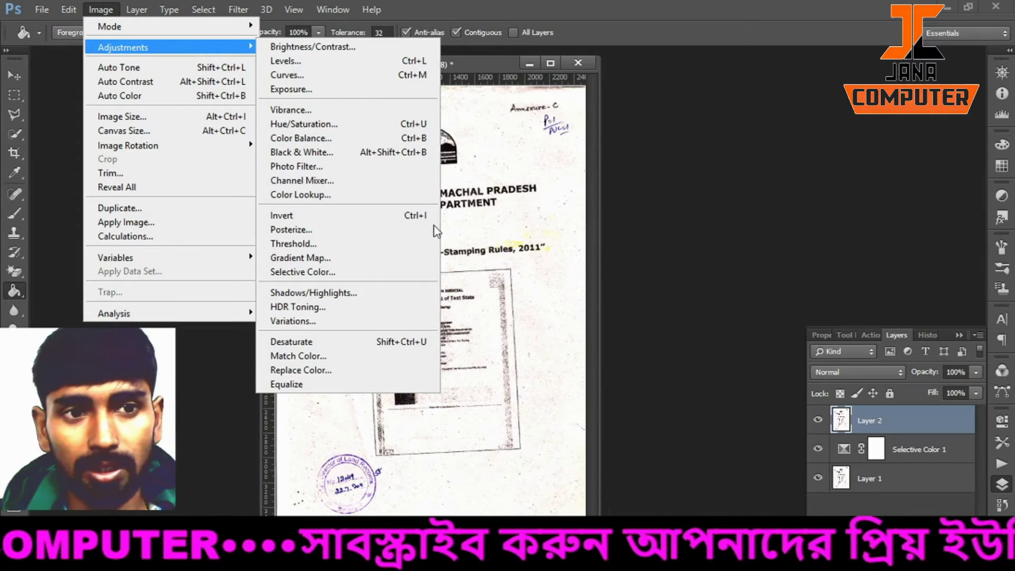
{"action": "mouse_move", "coordinate": [126, 10]}
{"action": "mouse_move", "coordinate": [197, 47]}
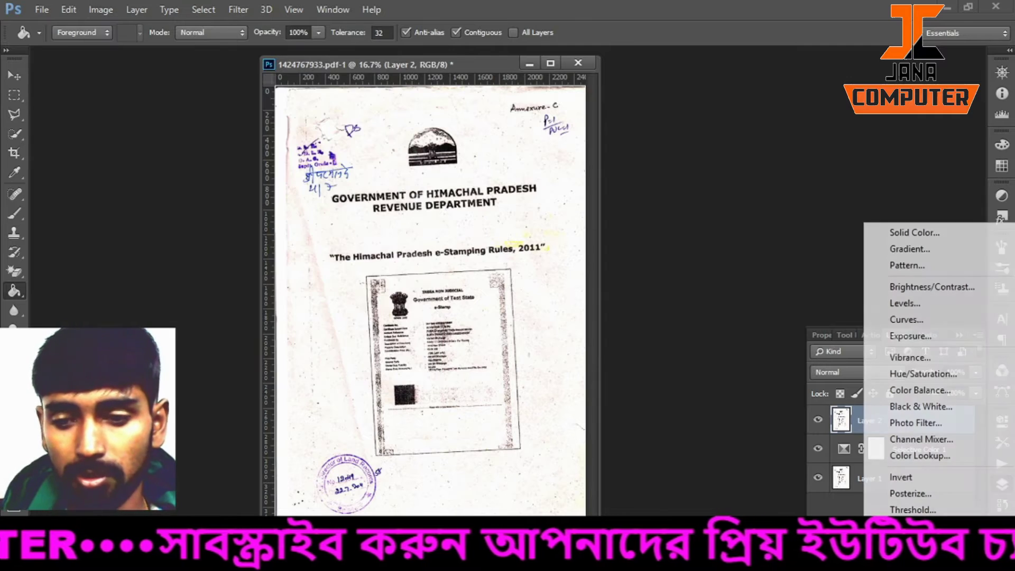
{"action": "left_click", "coordinate": [866, 523]}
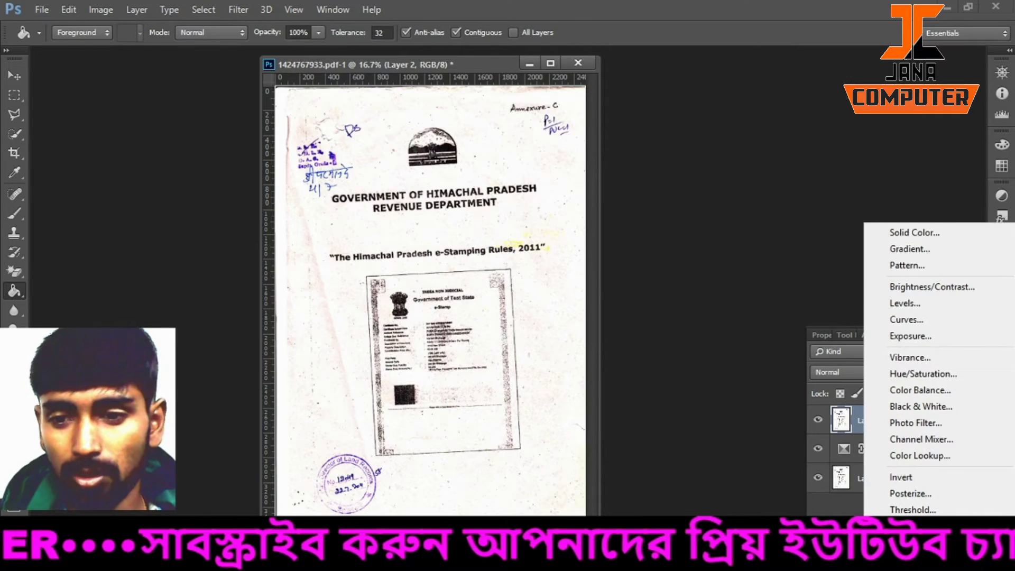
{"action": "left_click", "coordinate": [918, 406]}
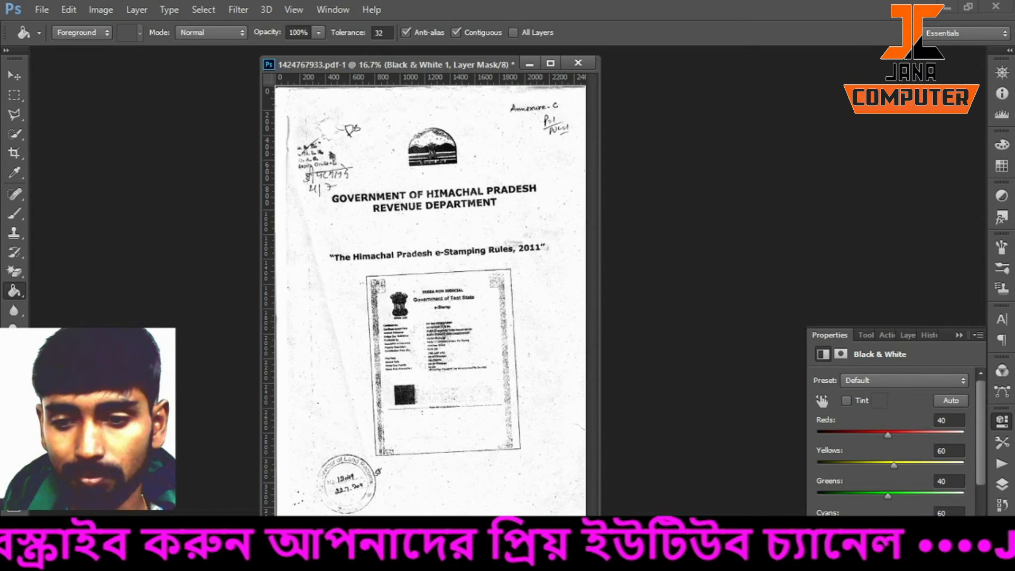
{"action": "left_click", "coordinate": [833, 334]}
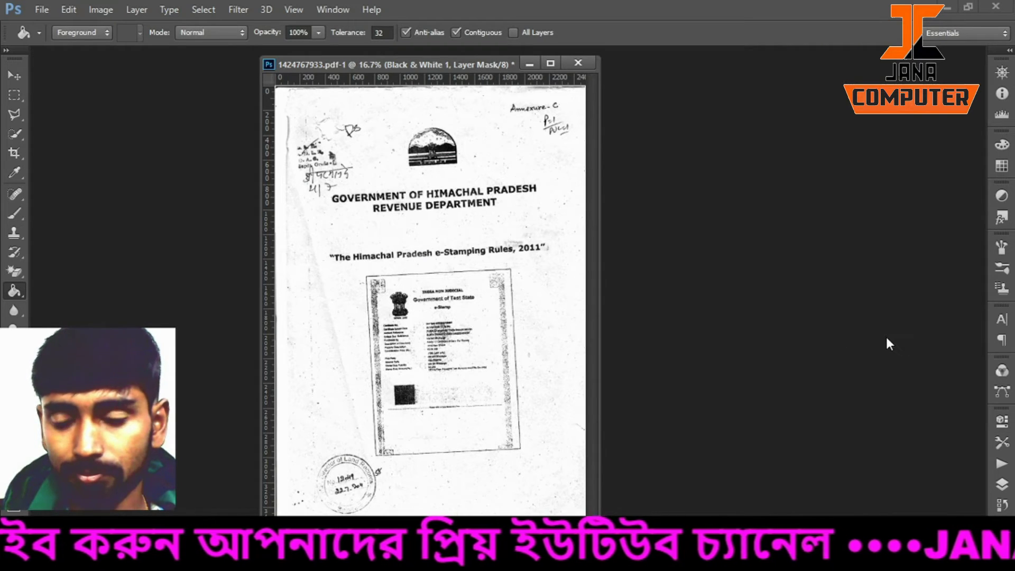
Delete the Black & White adjustment layer.
{"action": "left_click", "coordinate": [110, 10]}
{"action": "mouse_move", "coordinate": [190, 49]}
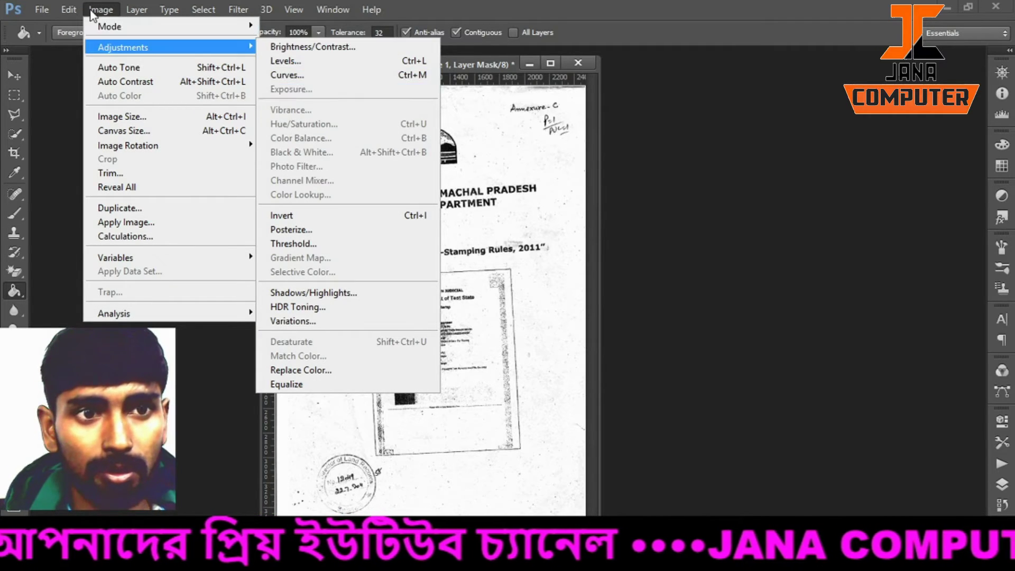
{"action": "left_click", "coordinate": [447, 74]}
{"action": "left_click", "coordinate": [1002, 484]}
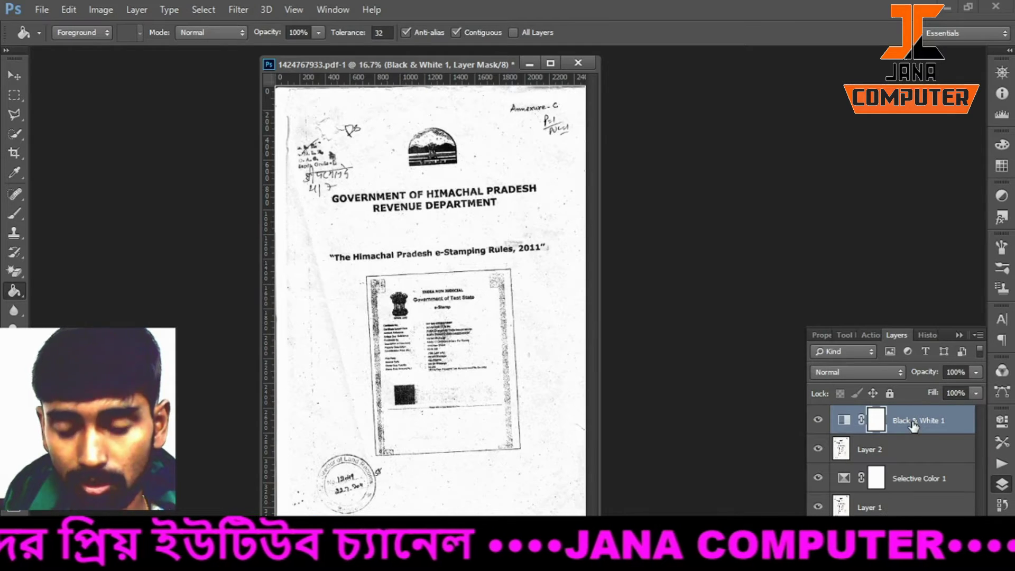
{"action": "key", "text": "Delete"}
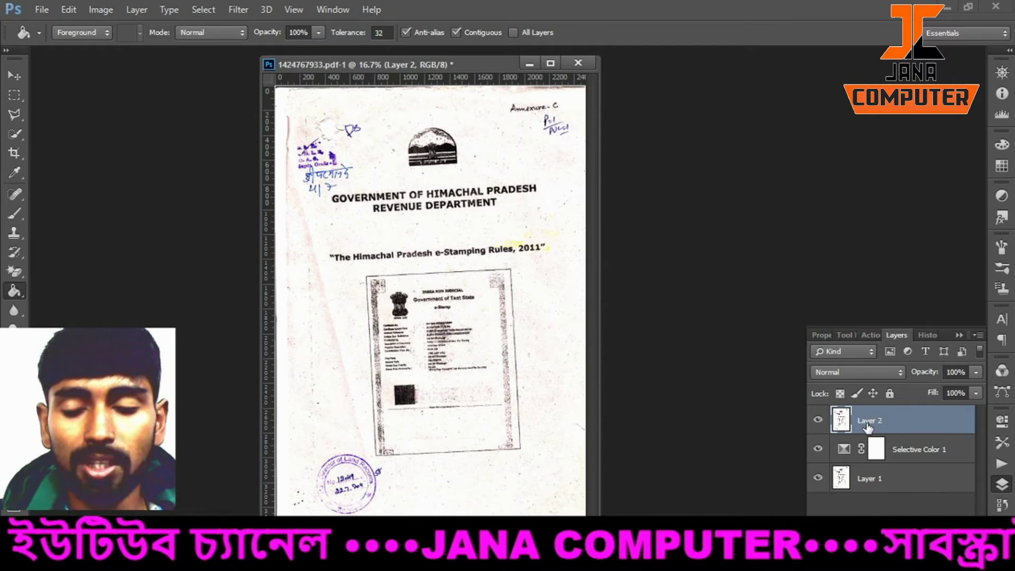
Apply a Black & White adjustment directly to Layer 2 with Blues and Magentas both set to 300%.
{"action": "left_click", "coordinate": [109, 8]}
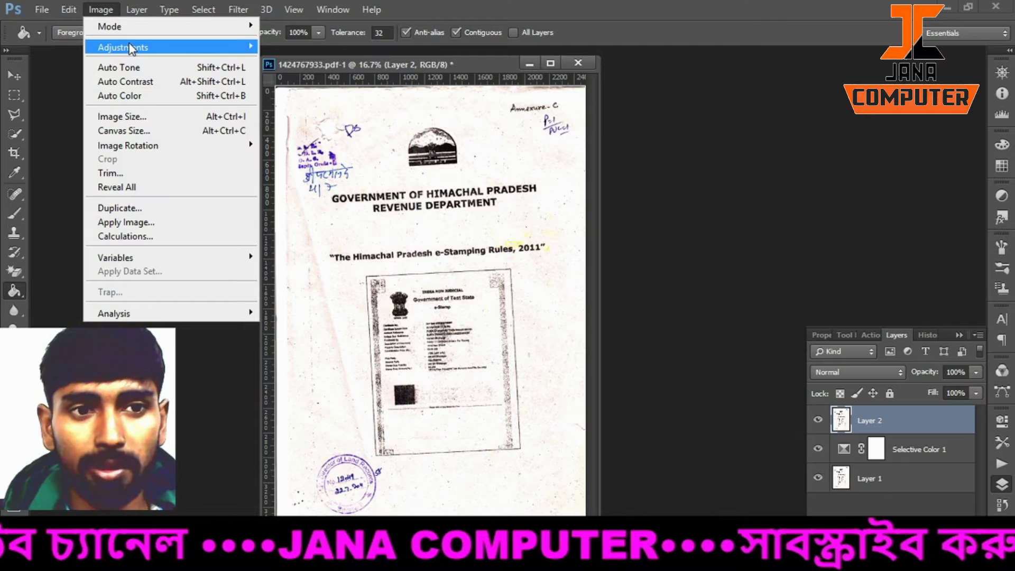
{"action": "mouse_move", "coordinate": [158, 47]}
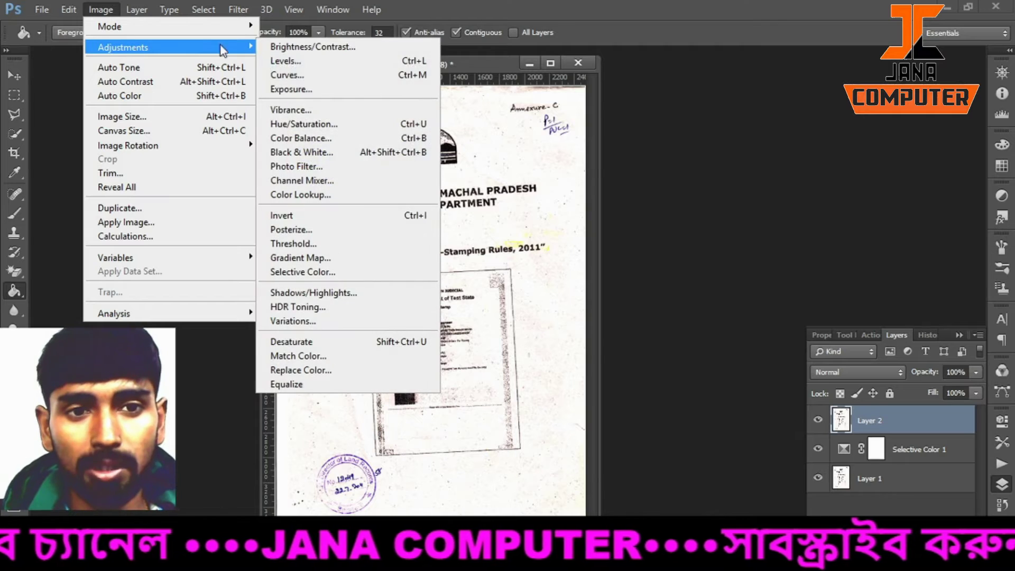
{"action": "left_click", "coordinate": [304, 152]}
{"action": "left_click_drag", "start_coordinate": [451, 53], "coordinate": [739, 63]}
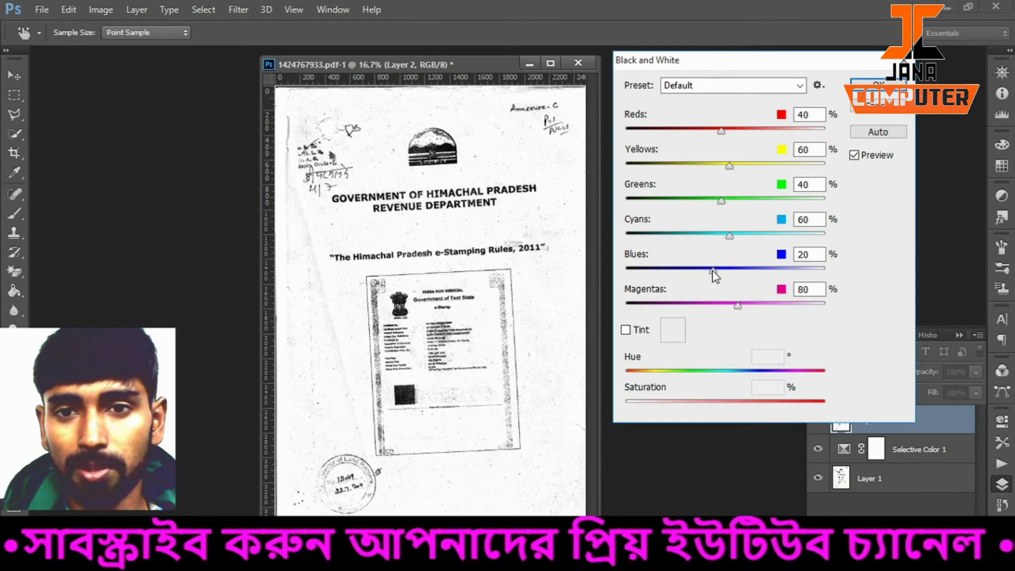
{"action": "left_click_drag", "start_coordinate": [713, 62], "coordinate": [719, 68]}
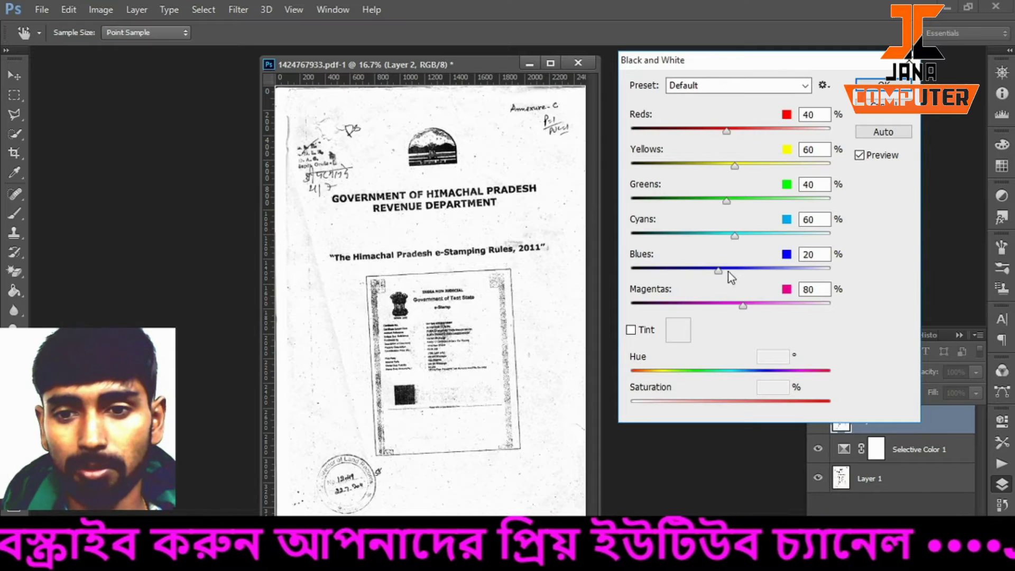
{"action": "left_click_drag", "start_coordinate": [719, 271], "coordinate": [750, 274]}
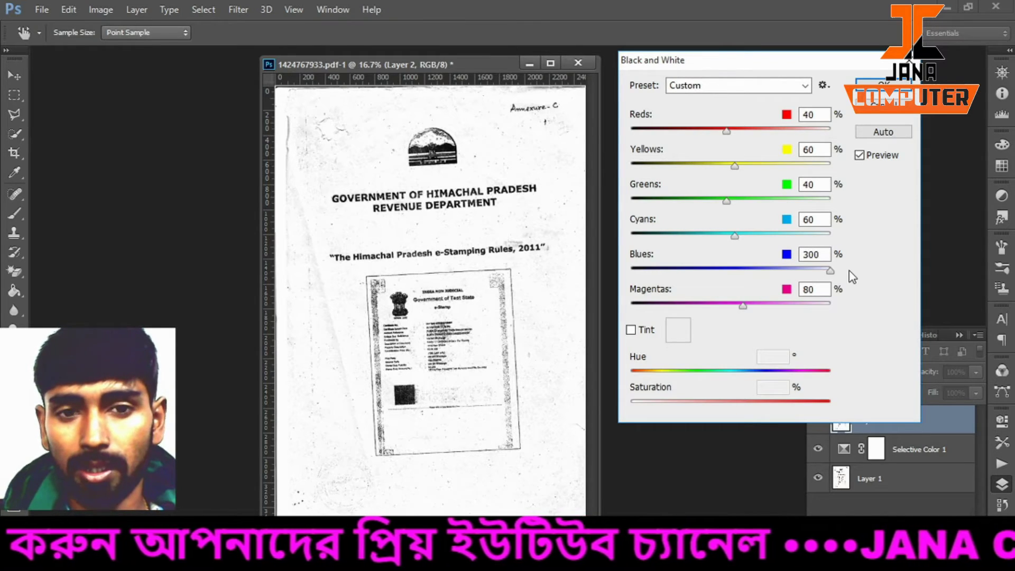
{"action": "left_click", "coordinate": [830, 271]}
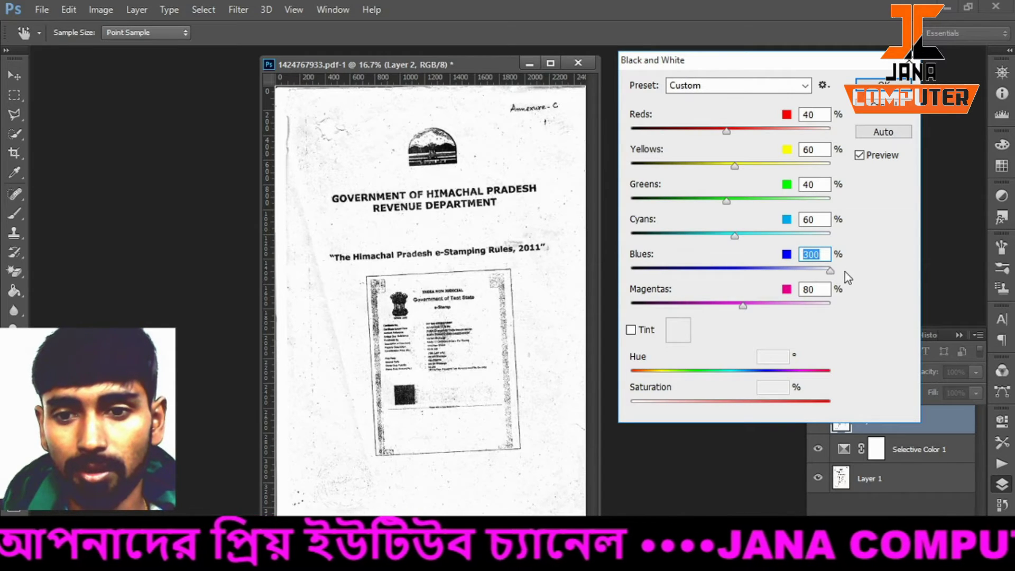
{"action": "left_click_drag", "start_coordinate": [747, 307], "coordinate": [778, 305]}
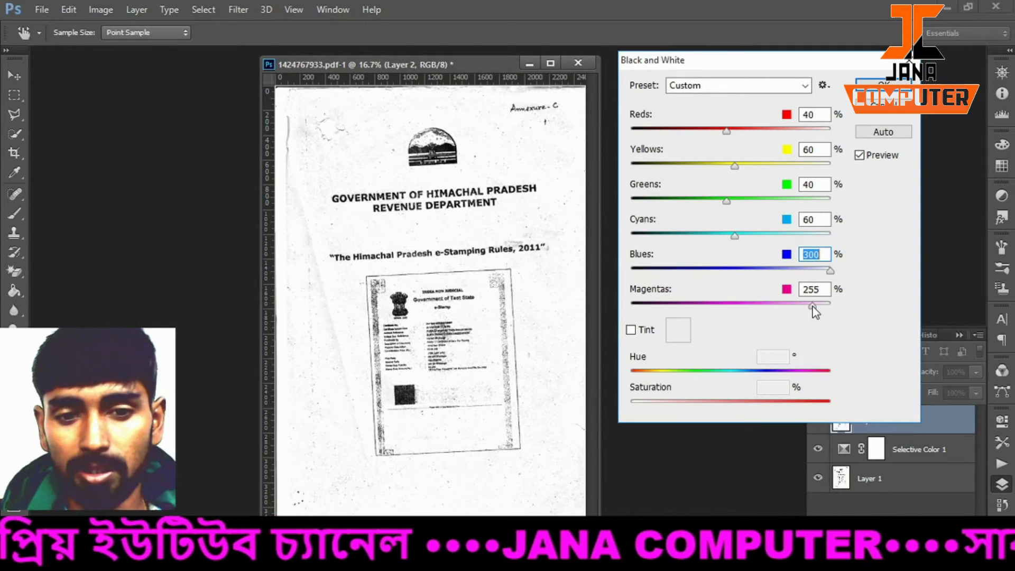
{"action": "left_click_drag", "start_coordinate": [715, 319], "coordinate": [831, 317]}
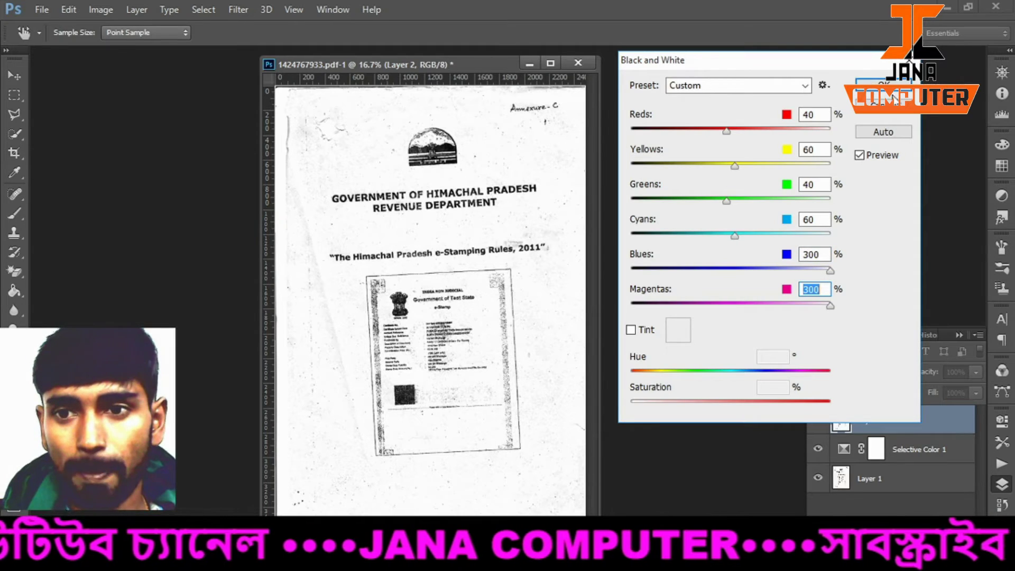
{"action": "left_click", "coordinate": [893, 95]}
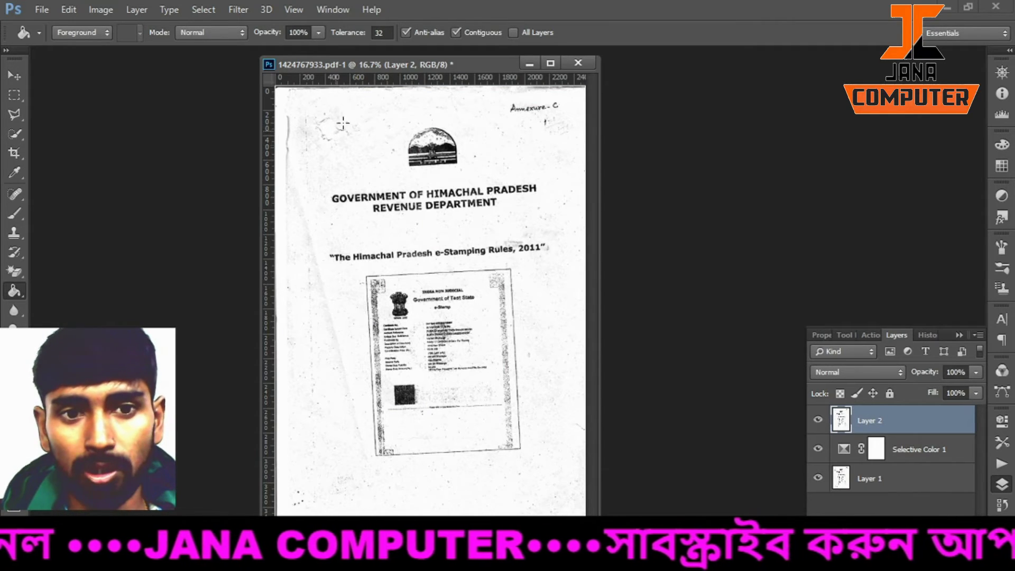
Toggle Layer 2's visibility to compare the page before and after the black and white conversion.
{"action": "left_click", "coordinate": [818, 420]}
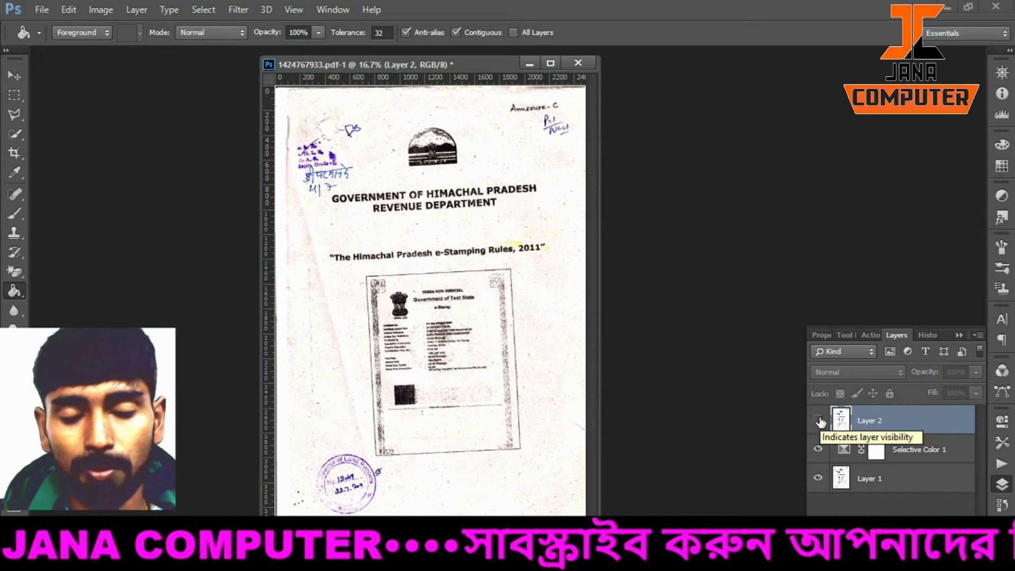
{"action": "left_click", "coordinate": [819, 420]}
{"action": "left_click", "coordinate": [819, 420]}
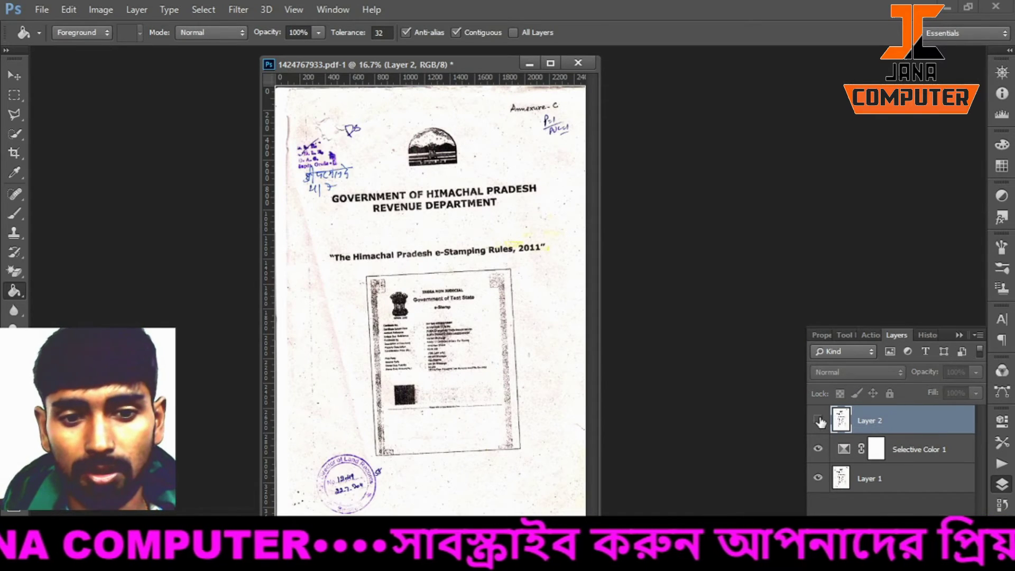
{"action": "left_click", "coordinate": [818, 420]}
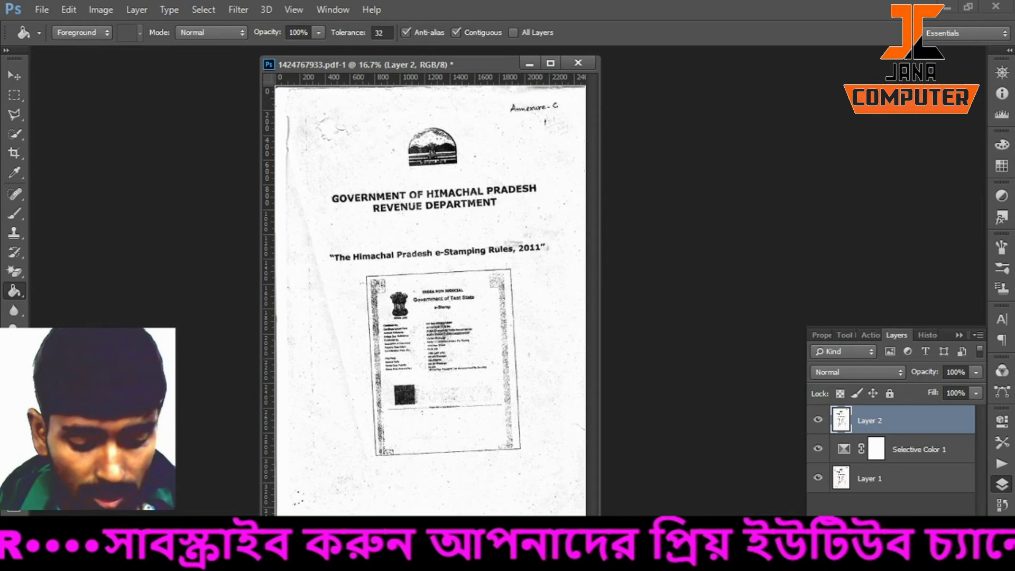
Apply a Levels adjustment to Layer 2 with the RGB white input level set to 208.
{"action": "key", "text": "ctrl+l"}
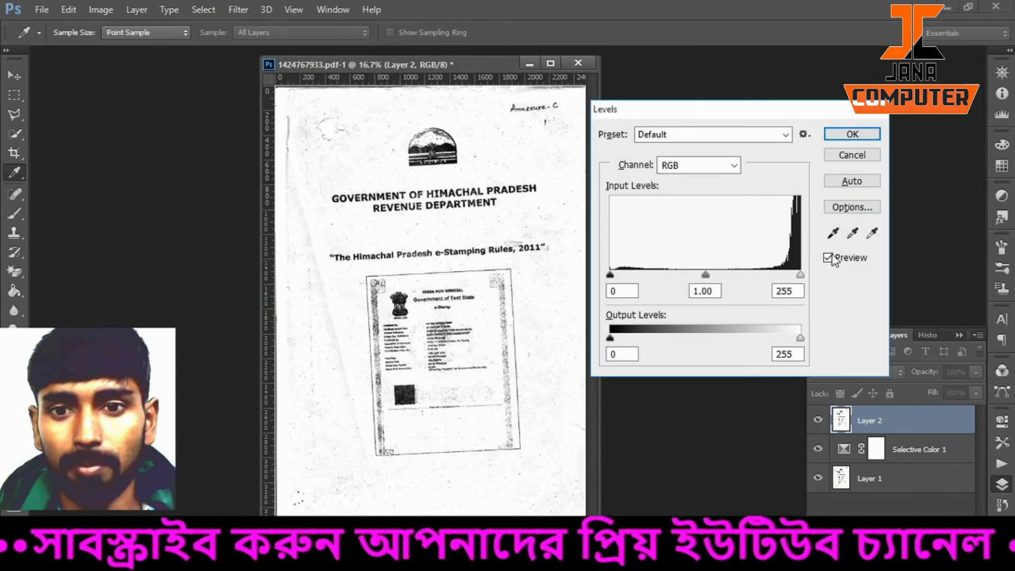
{"action": "left_click_drag", "start_coordinate": [725, 113], "coordinate": [734, 100]}
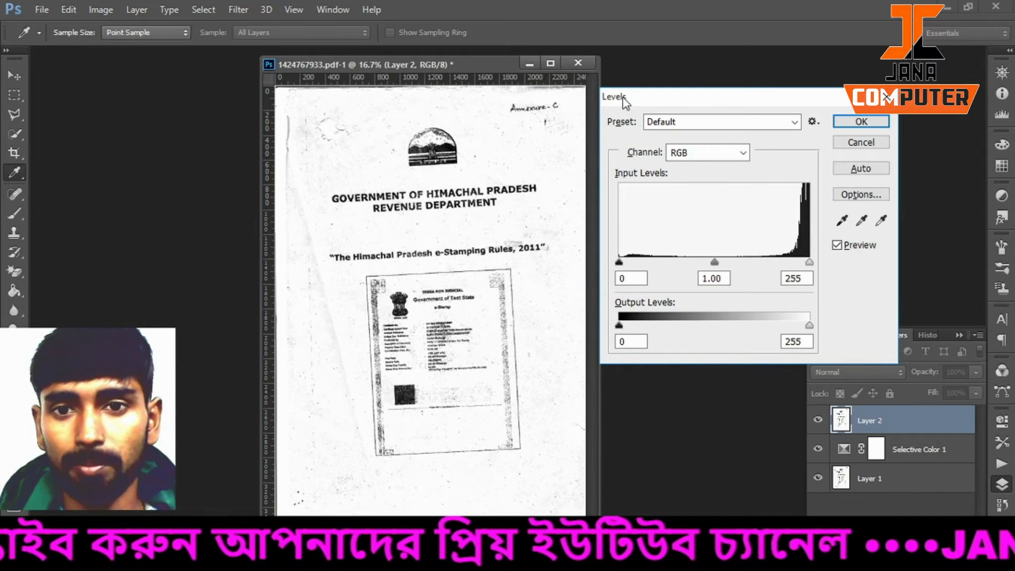
{"action": "left_click_drag", "start_coordinate": [809, 263], "coordinate": [764, 269]}
{"action": "mouse_move", "coordinate": [690, 261]}
{"action": "left_mouse_down"}
{"action": "mouse_move", "coordinate": [727, 261]}
{"action": "mouse_move", "coordinate": [691, 261]}
{"action": "left_mouse_up"}
{"action": "left_click", "coordinate": [691, 262]}
{"action": "mouse_move", "coordinate": [763, 262]}
{"action": "left_mouse_down"}
{"action": "mouse_move", "coordinate": [782, 262]}
{"action": "mouse_move", "coordinate": [772, 261]}
{"action": "left_mouse_up"}
{"action": "left_click", "coordinate": [773, 260]}
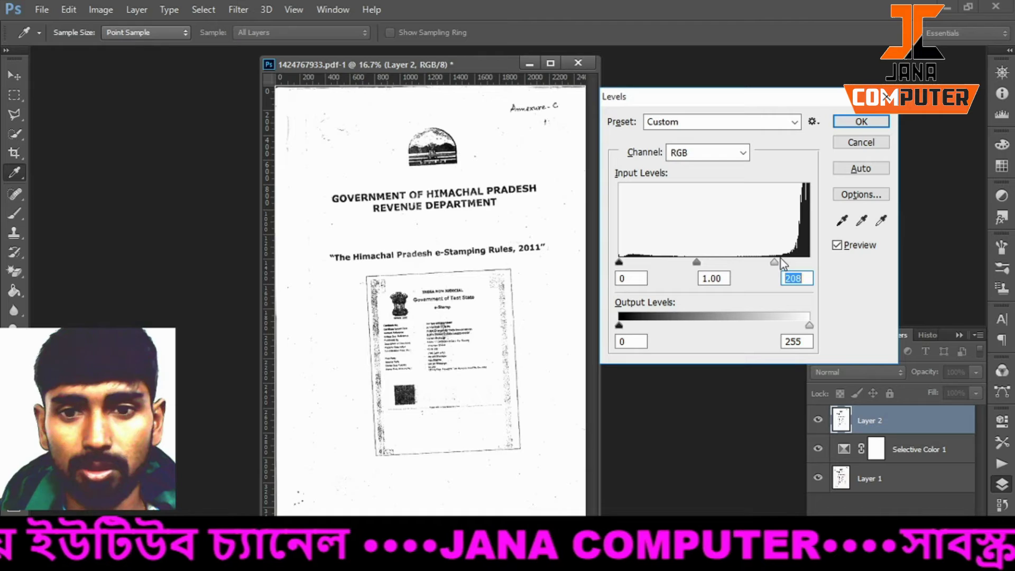
{"action": "left_click", "coordinate": [857, 122]}
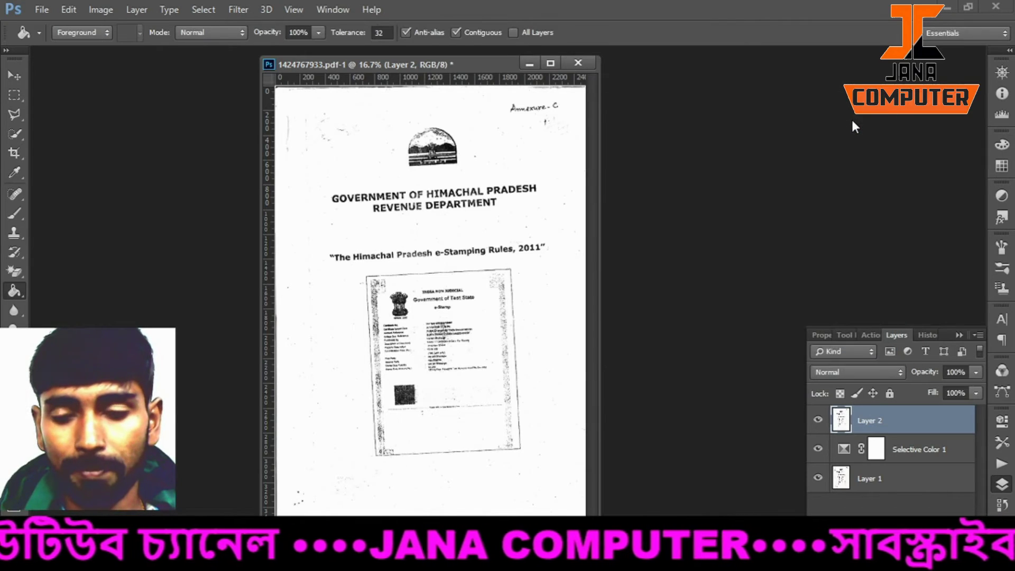
Merge Layer 2, Selective Color 1 and Layer 1 into a single layer.
{"action": "left_click_drag", "start_coordinate": [453, 63], "coordinate": [497, 72]}
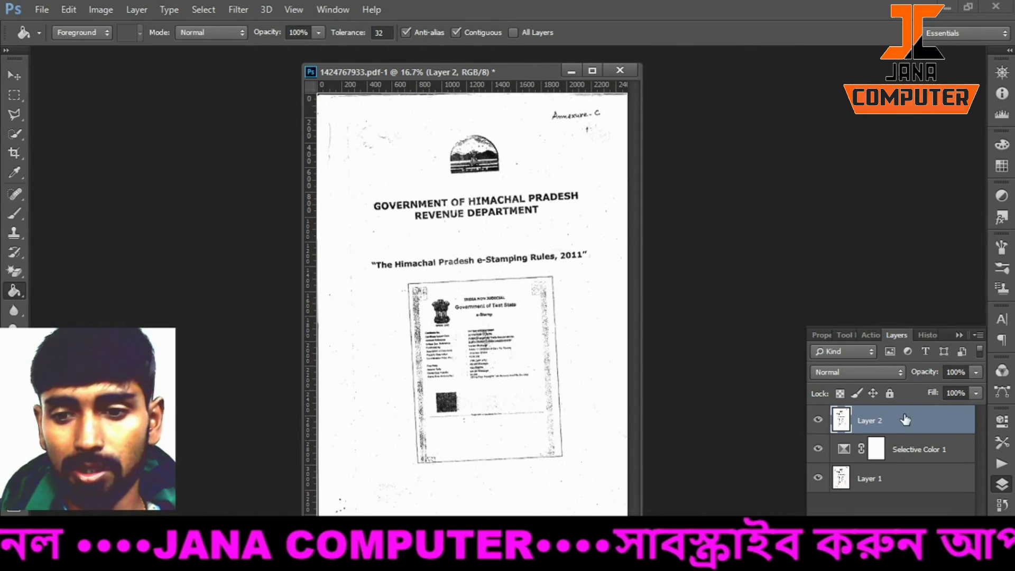
{"action": "left_click", "coordinate": [915, 454], "text": "shift"}
{"action": "left_click", "coordinate": [894, 476], "text": "shift"}
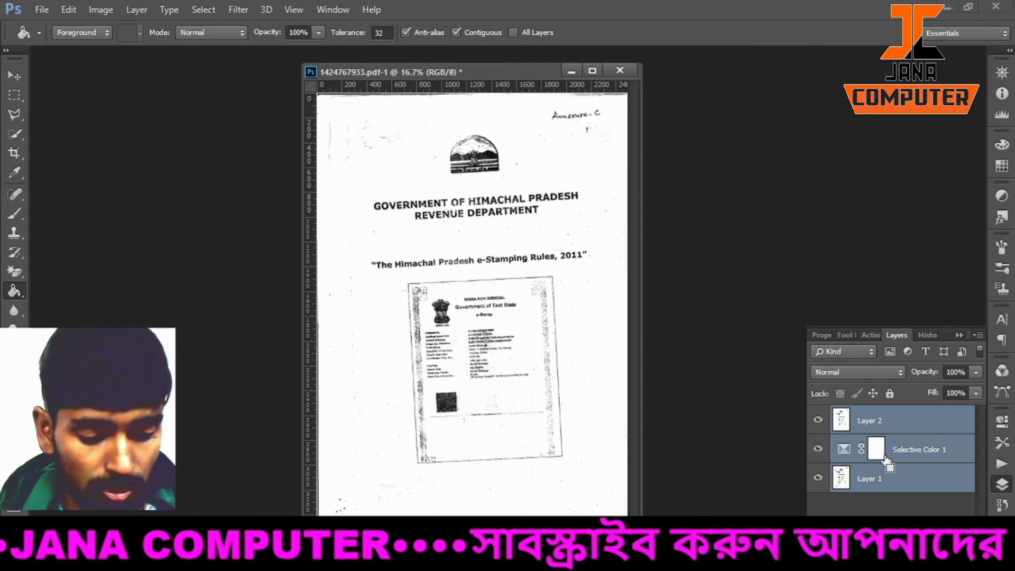
{"action": "key", "text": "ctrl+e"}
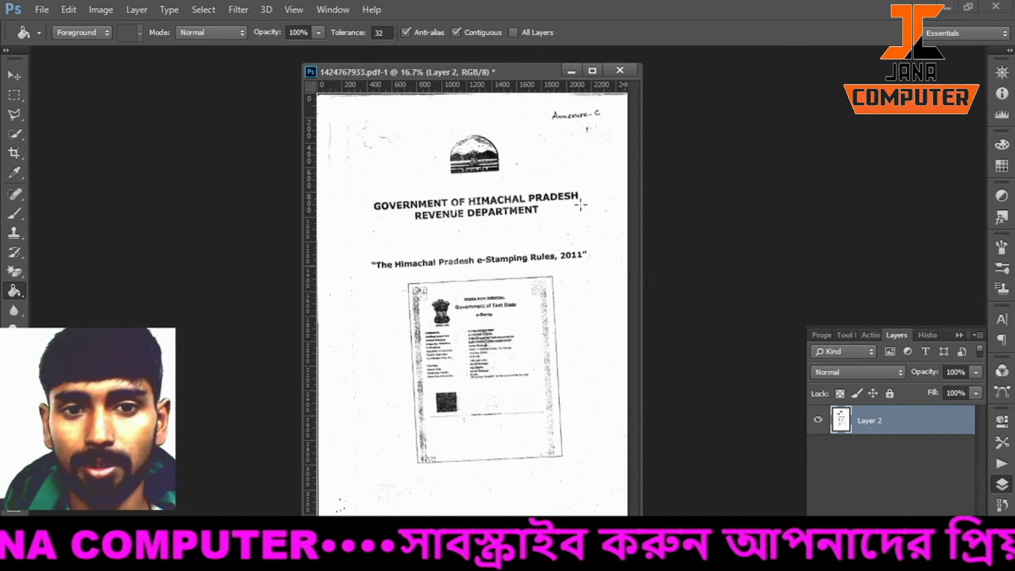
{"action": "left_click_drag", "start_coordinate": [491, 78], "coordinate": [562, 74]}
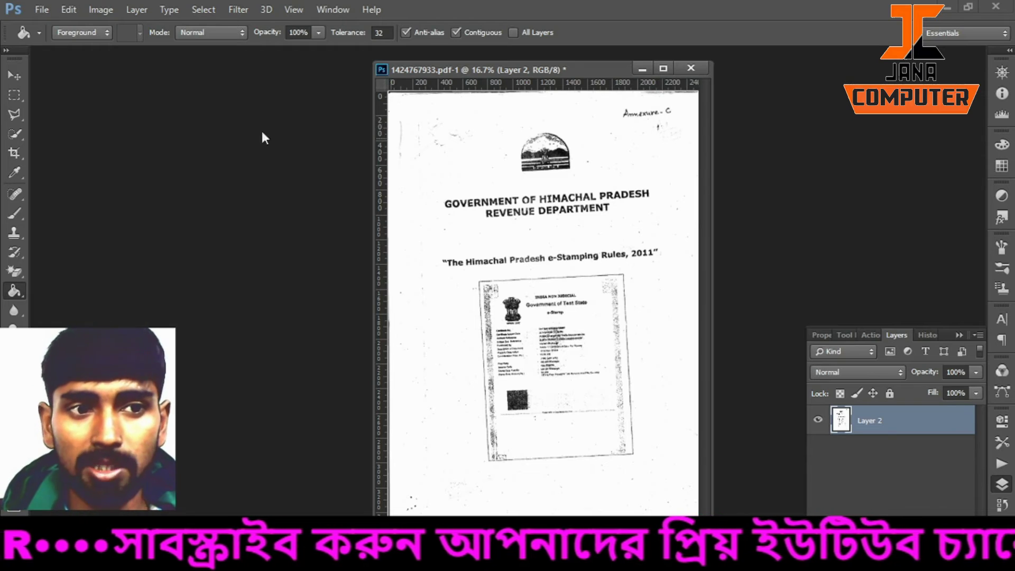
Quick-select the handwritten "Annexure-C" area in the page's upper-right corner, replace it with a Content-Aware fill at 100% opacity, and deselect.
{"action": "left_click", "coordinate": [14, 135]}
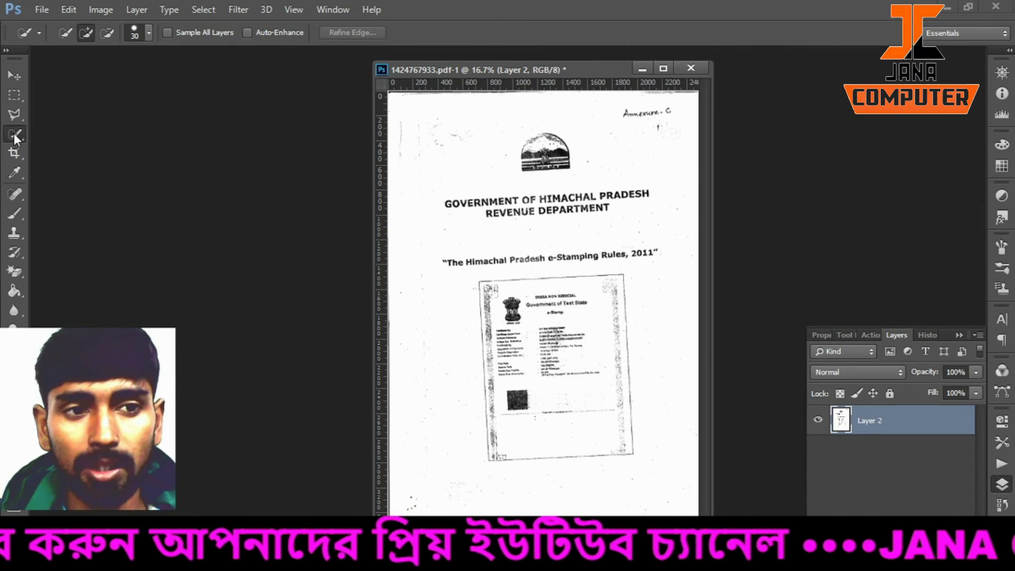
{"action": "left_click", "coordinate": [13, 152]}
{"action": "left_click", "coordinate": [14, 136]}
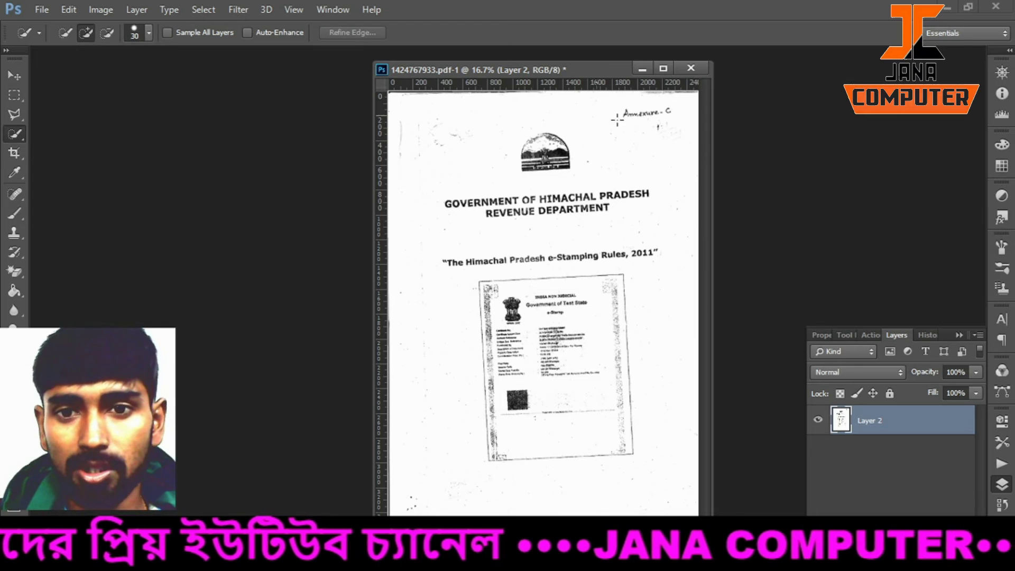
{"action": "mouse_move", "coordinate": [629, 124]}
{"action": "left_mouse_down"}
{"action": "mouse_move", "coordinate": [668, 124]}
{"action": "mouse_move", "coordinate": [637, 114]}
{"action": "left_mouse_up"}
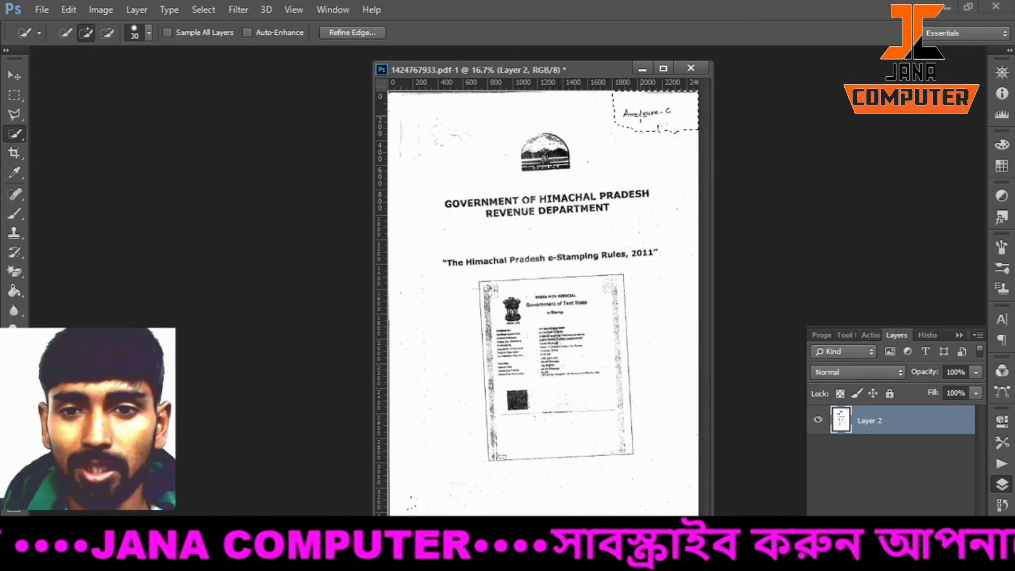
{"action": "right_click", "coordinate": [637, 109]}
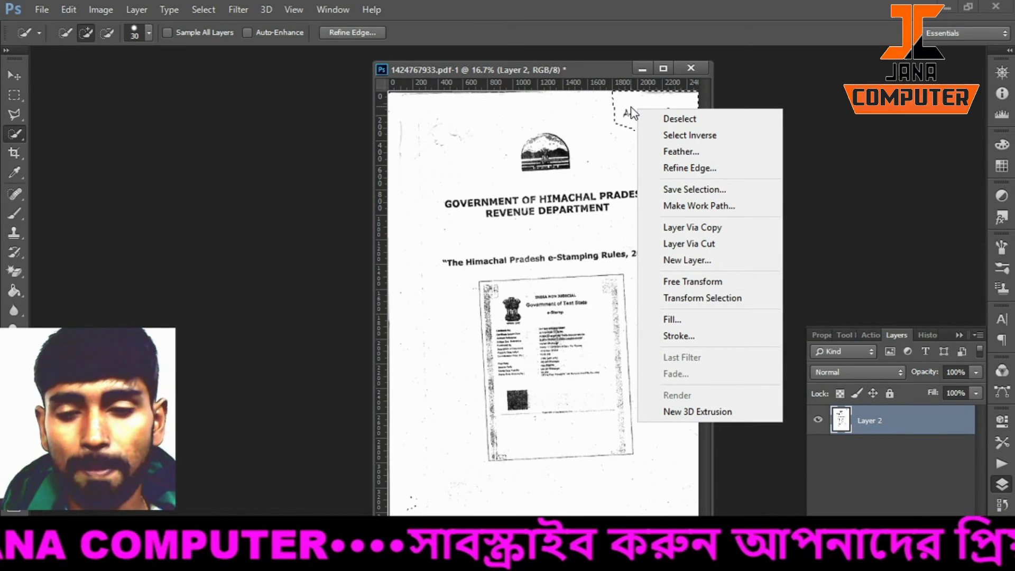
{"action": "left_click", "coordinate": [673, 318]}
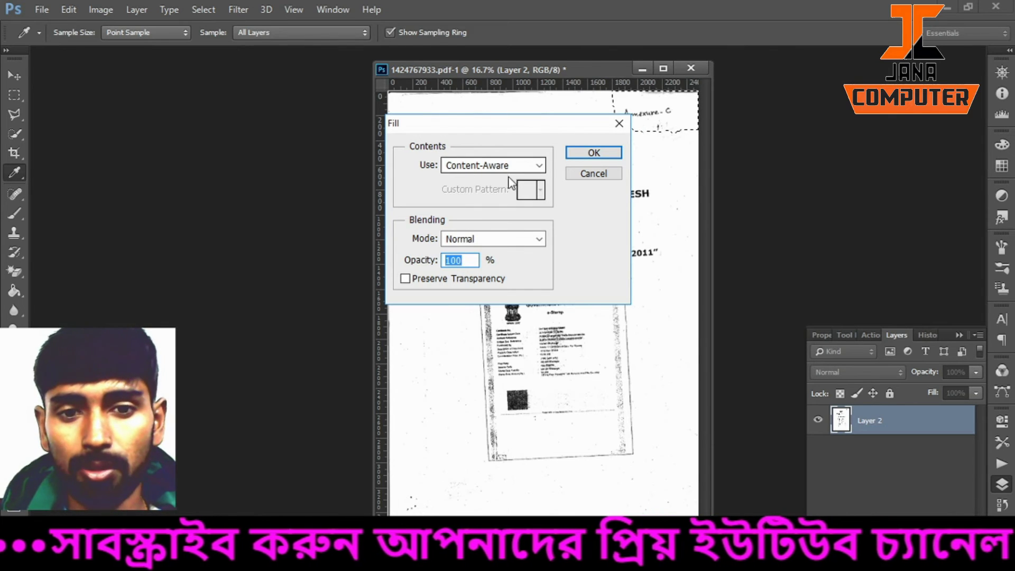
{"action": "left_click", "coordinate": [579, 153]}
{"action": "key", "text": "w"}
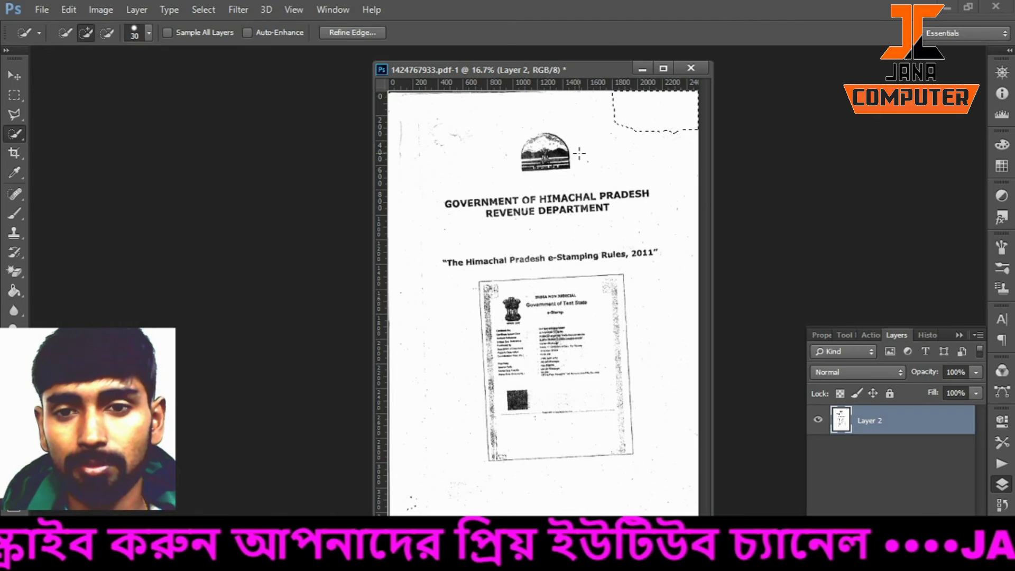
{"action": "right_click", "coordinate": [659, 119]}
{"action": "right_click", "coordinate": [642, 103]}
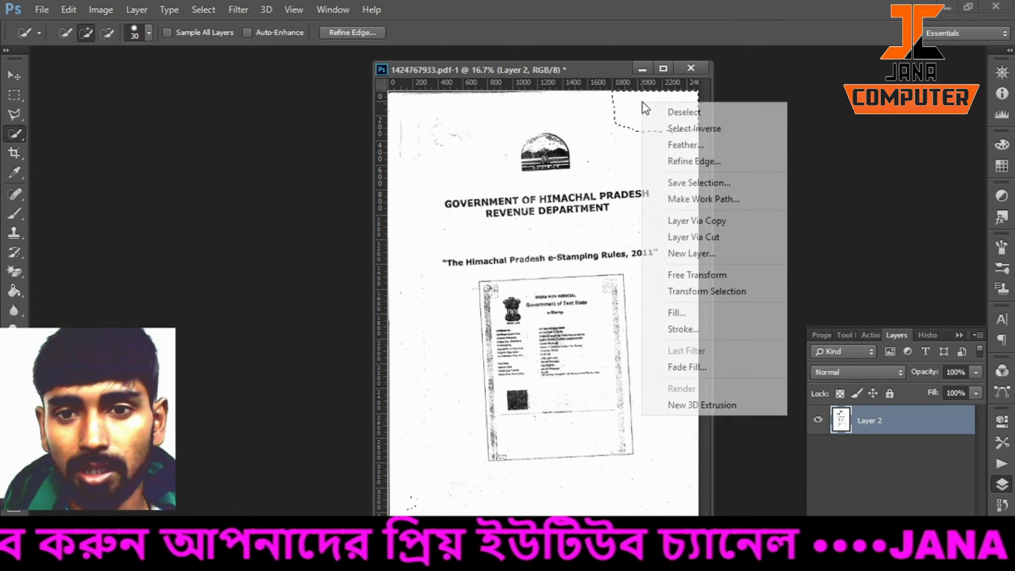
{"action": "left_click", "coordinate": [680, 110]}
{"action": "left_click", "coordinate": [204, 10]}
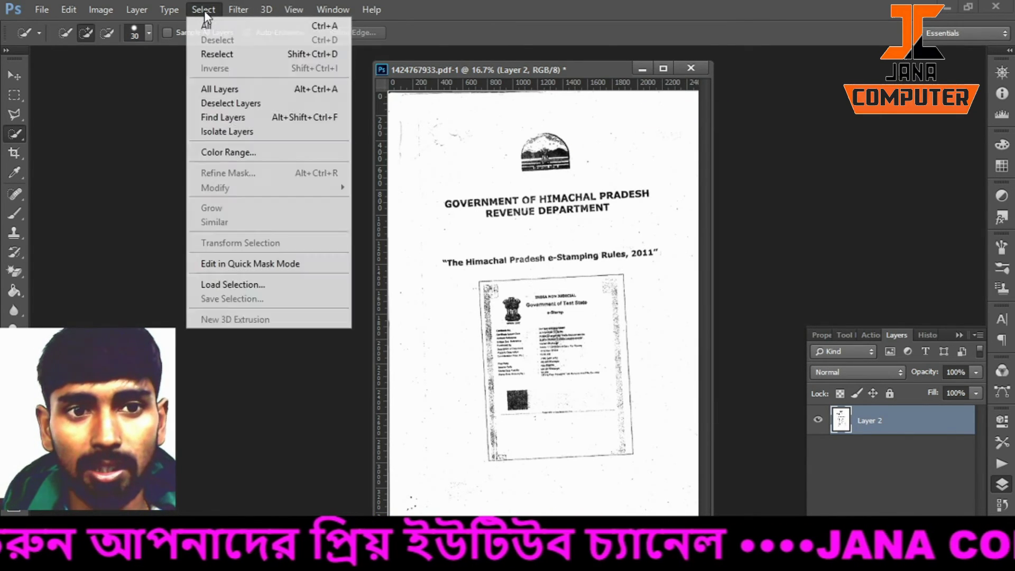
{"action": "left_click", "coordinate": [634, 121]}
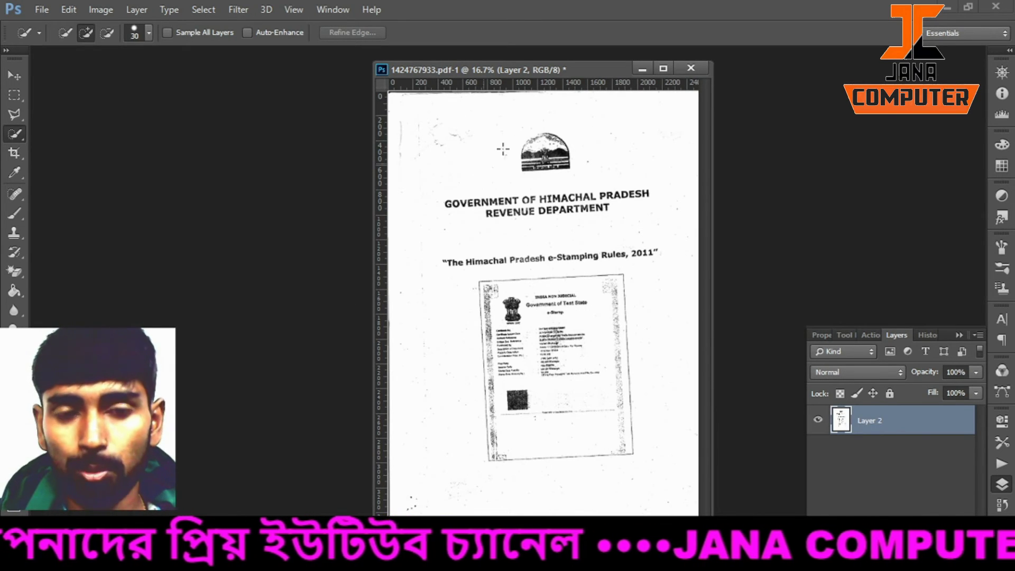
Quick-select the faint marks in the page's upper-left and lower-left corners, remove them with a Content-Aware fill, and deselect.
{"action": "mouse_move", "coordinate": [425, 112]}
{"action": "left_mouse_down"}
{"action": "mouse_move", "coordinate": [464, 139]}
{"action": "mouse_move", "coordinate": [454, 156]}
{"action": "mouse_move", "coordinate": [400, 164]}
{"action": "left_mouse_up"}
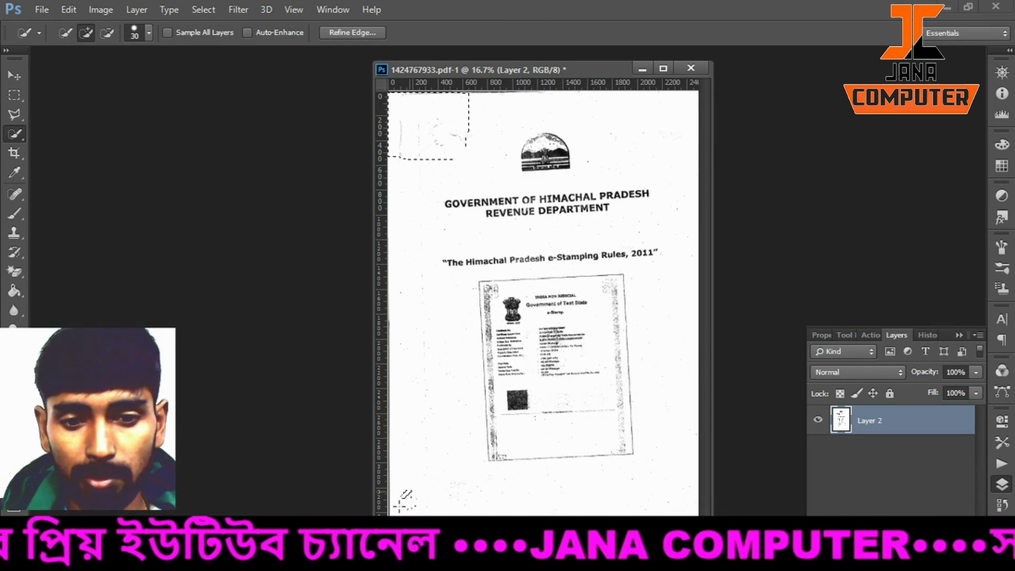
{"action": "right_click", "coordinate": [415, 188]}
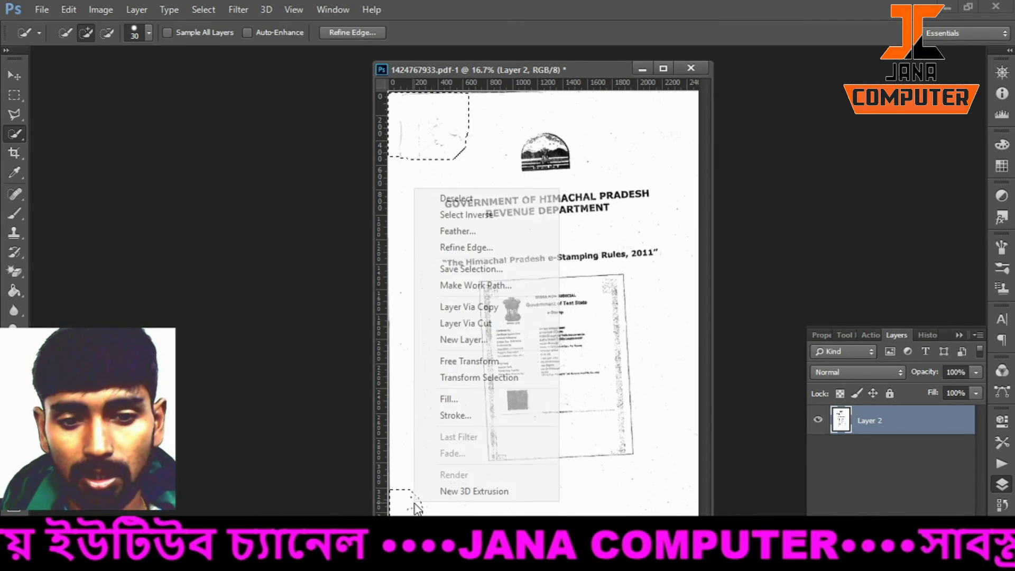
{"action": "left_click", "coordinate": [449, 400]}
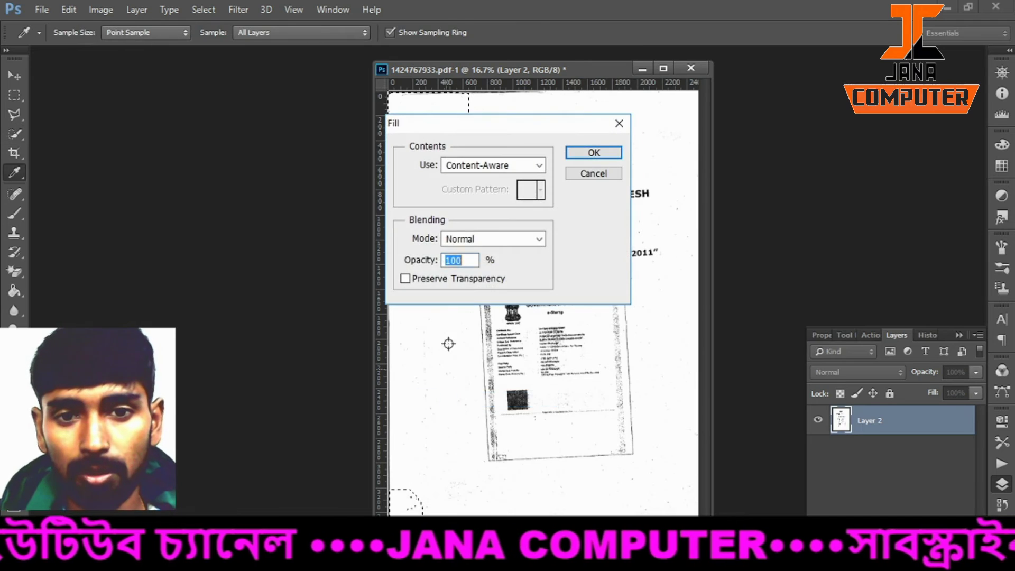
{"action": "left_click", "coordinate": [574, 153]}
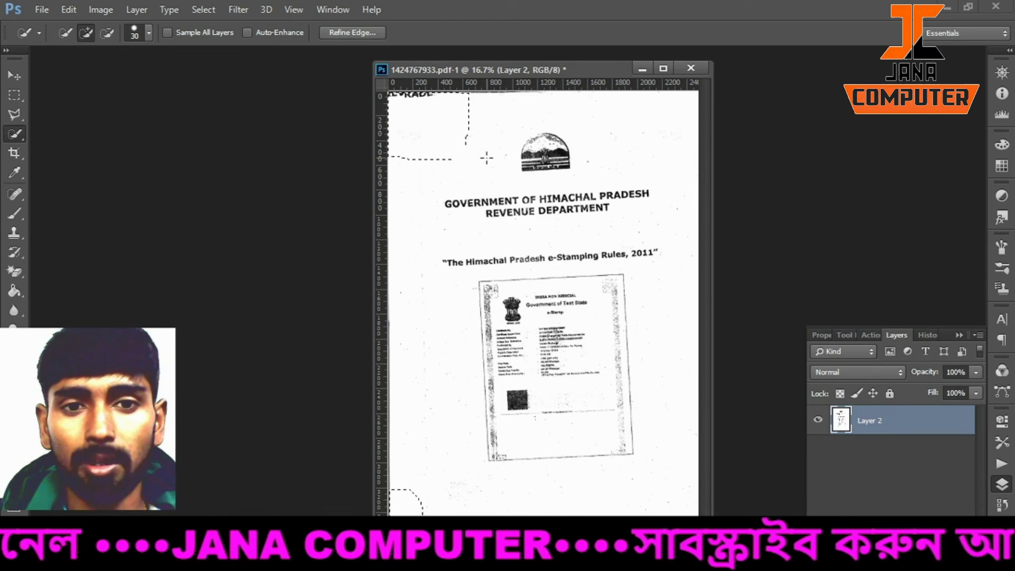
{"action": "right_click", "coordinate": [440, 135]}
{"action": "left_click", "coordinate": [458, 140]}
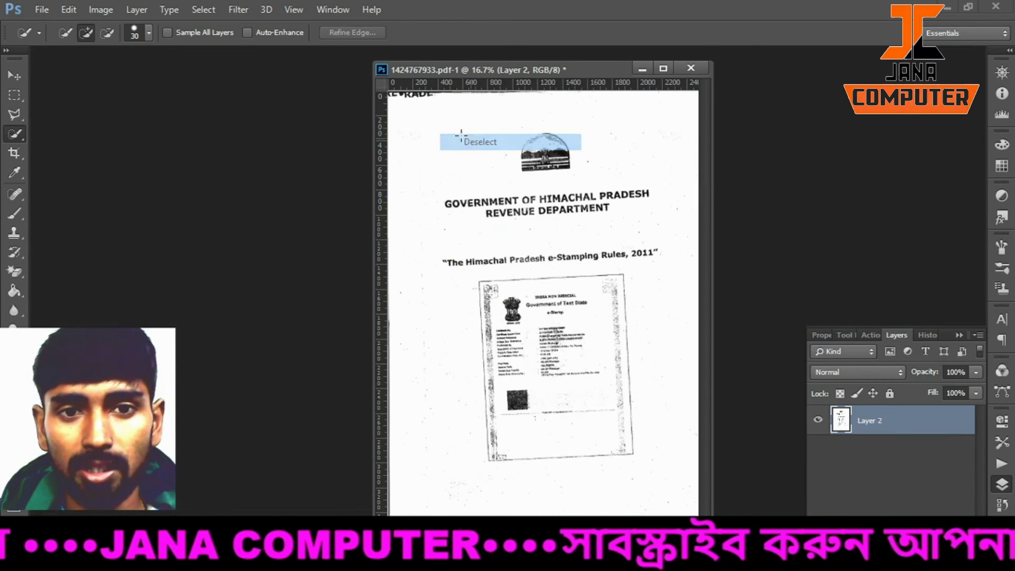
Select the stray lettering along the page's upper-left edge, remove it with a Content-Aware fill, and clear the selection.
{"action": "mouse_move", "coordinate": [385, 94]}
{"action": "left_mouse_down"}
{"action": "mouse_move", "coordinate": [435, 100]}
{"action": "mouse_move", "coordinate": [394, 95]}
{"action": "mouse_move", "coordinate": [407, 96]}
{"action": "left_mouse_up"}
{"action": "right_click", "coordinate": [406, 97]}
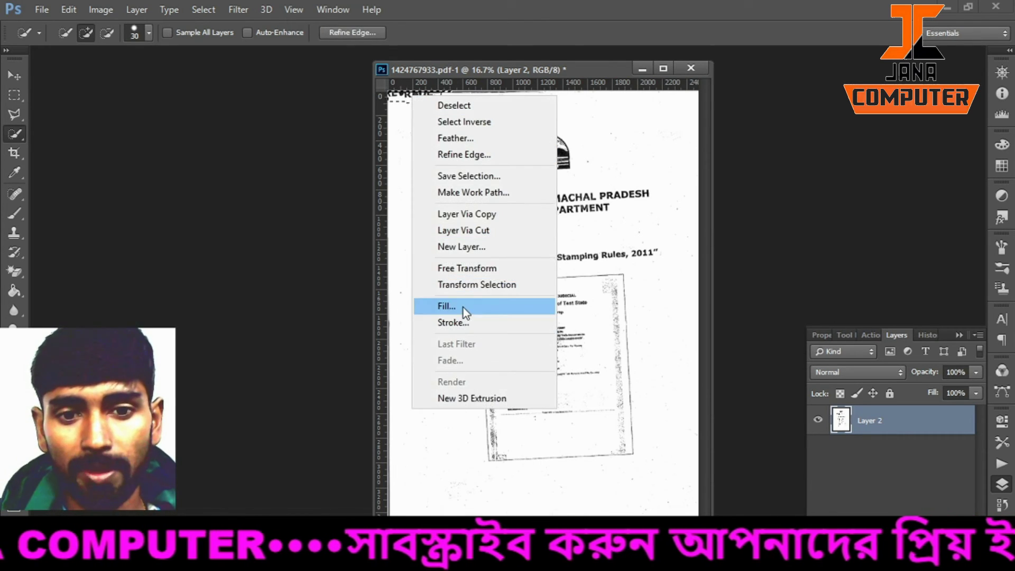
{"action": "left_click", "coordinate": [463, 306]}
{"action": "left_click", "coordinate": [577, 155]}
{"action": "right_click", "coordinate": [392, 96]}
{"action": "left_click", "coordinate": [474, 108]}
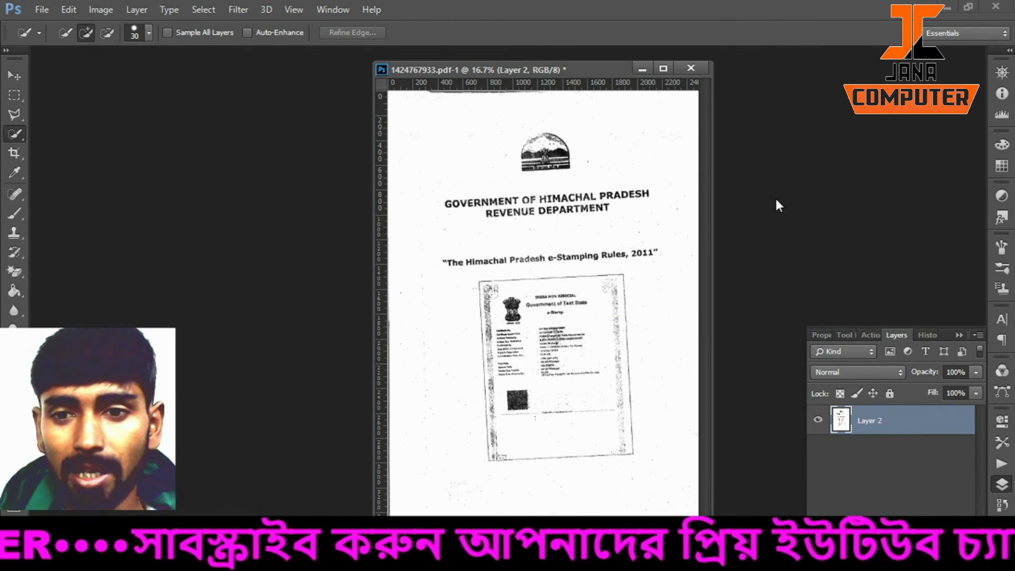
{"action": "key", "text": "ctrl+o"}
{"action": "scroll", "coordinate": [283, 295], "scroll_direction": "down", "scroll_amount": 2}
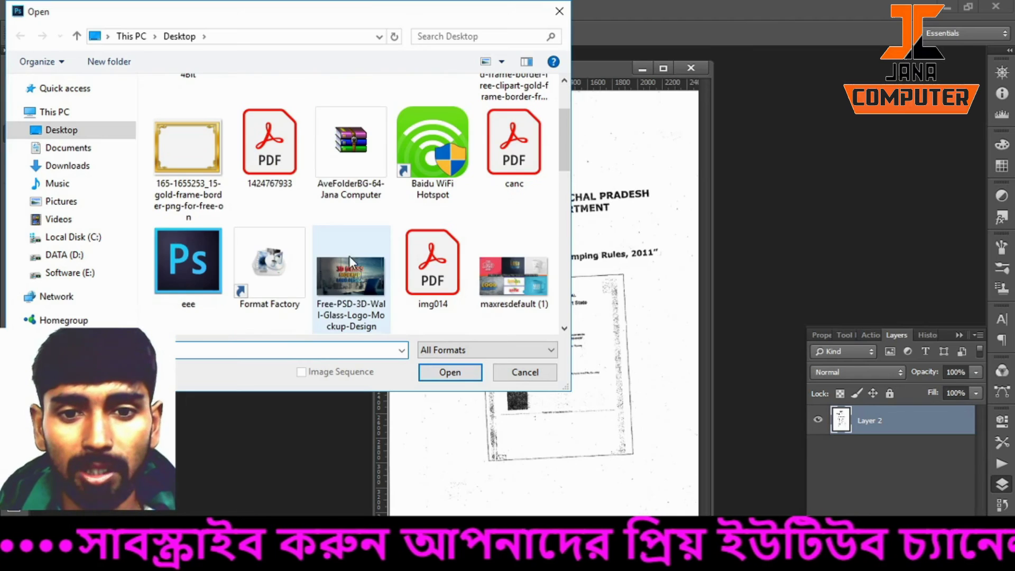
{"action": "double_click", "coordinate": [289, 159]}
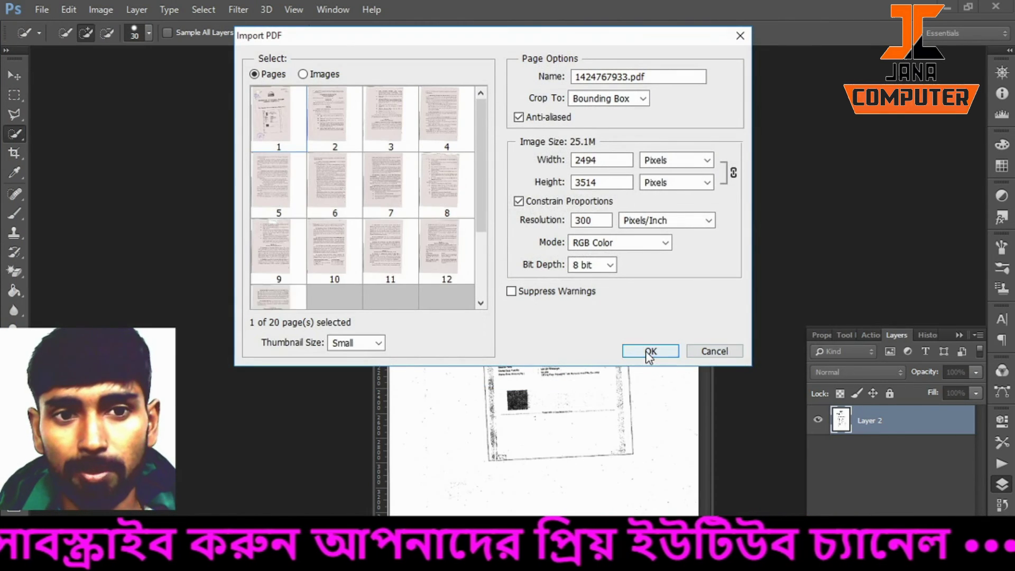
{"action": "left_click", "coordinate": [650, 352]}
Arrange the original page's window side by side with the cleaned page's window.
{"action": "left_click_drag", "start_coordinate": [253, 73], "coordinate": [542, 128]}
{"action": "left_click", "coordinate": [600, 75]}
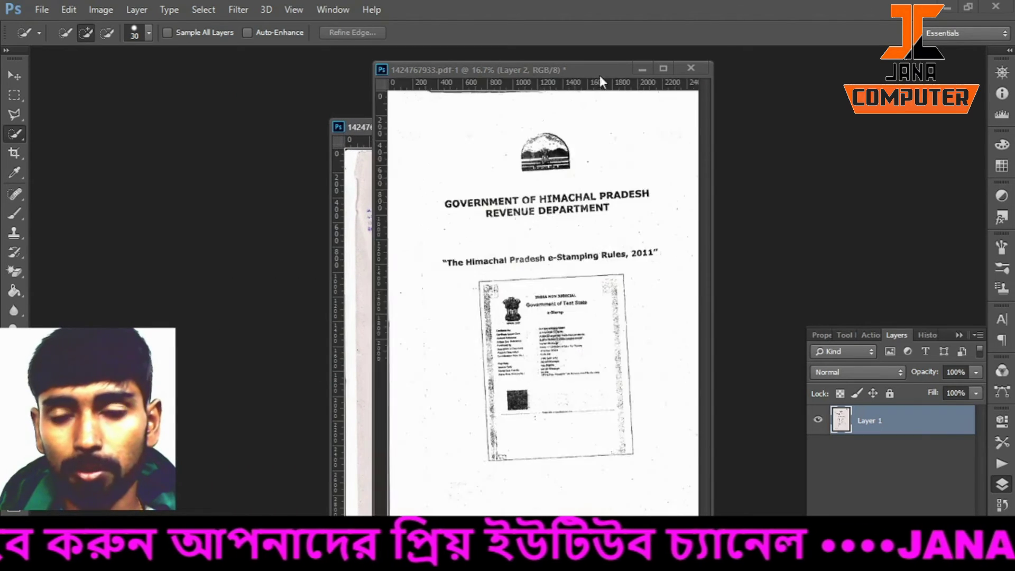
{"action": "left_click_drag", "start_coordinate": [599, 75], "coordinate": [748, 62]}
{"action": "left_click", "coordinate": [478, 123]}
{"action": "left_click_drag", "start_coordinate": [476, 125], "coordinate": [430, 80]}
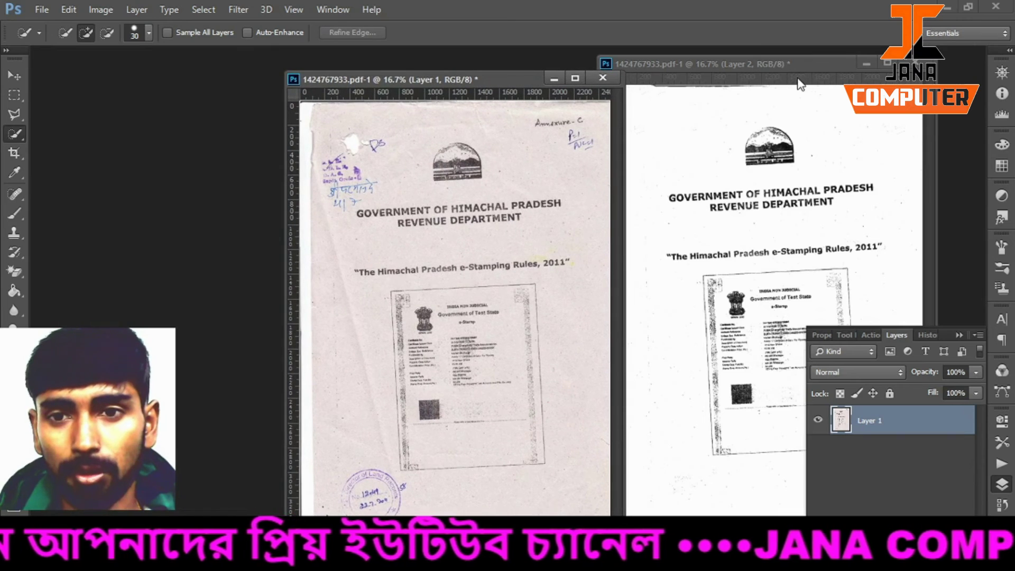
Compare the original scan with the cleaned page by aligning their two windows and switching between them.
{"action": "left_click", "coordinate": [774, 66]}
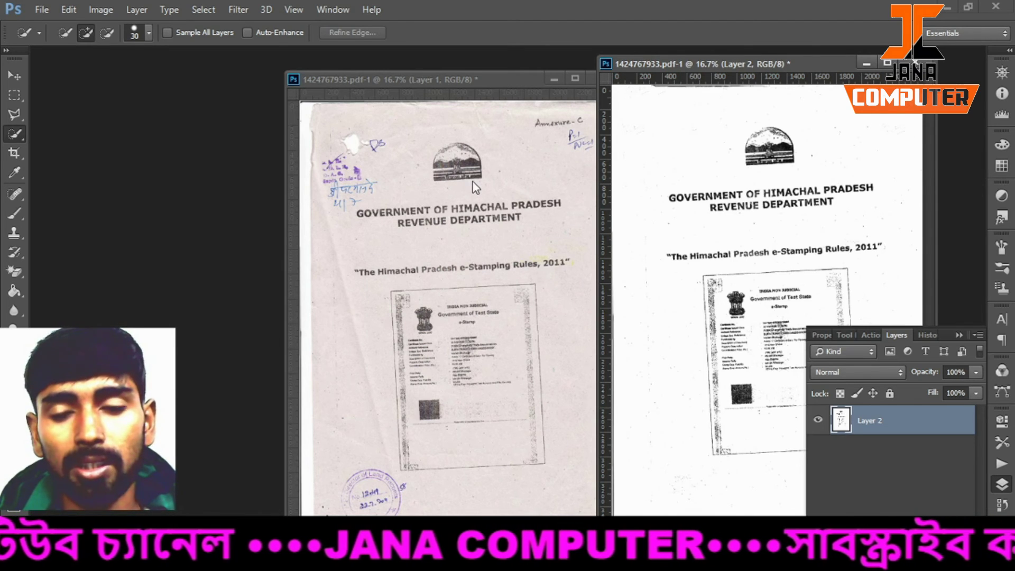
{"action": "left_click_drag", "start_coordinate": [490, 77], "coordinate": [461, 65]}
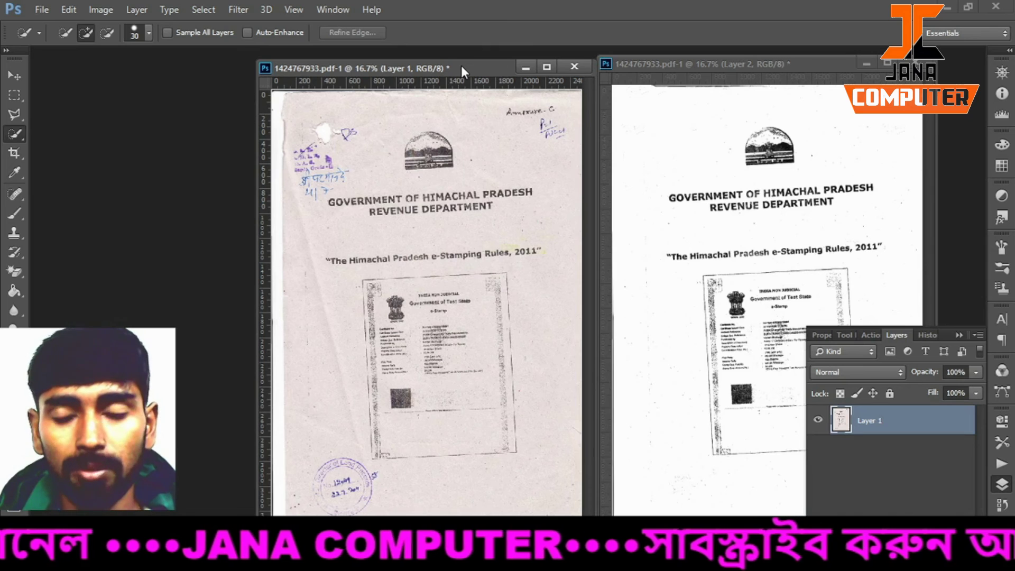
{"action": "left_click_drag", "start_coordinate": [462, 65], "coordinate": [461, 65]}
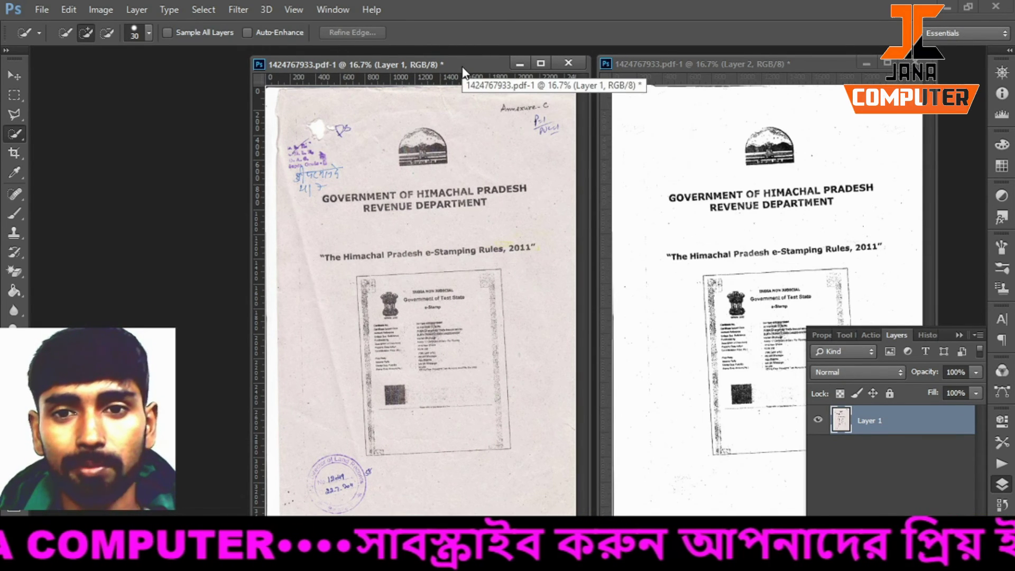
{"action": "left_click_drag", "start_coordinate": [777, 68], "coordinate": [770, 68]}
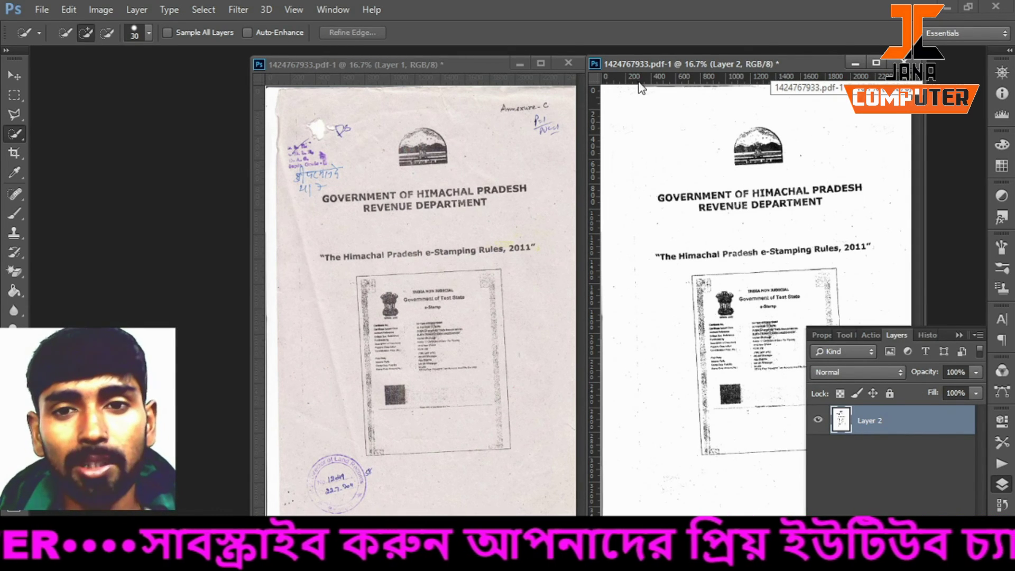
{"action": "left_click_drag", "start_coordinate": [665, 63], "coordinate": [681, 64]}
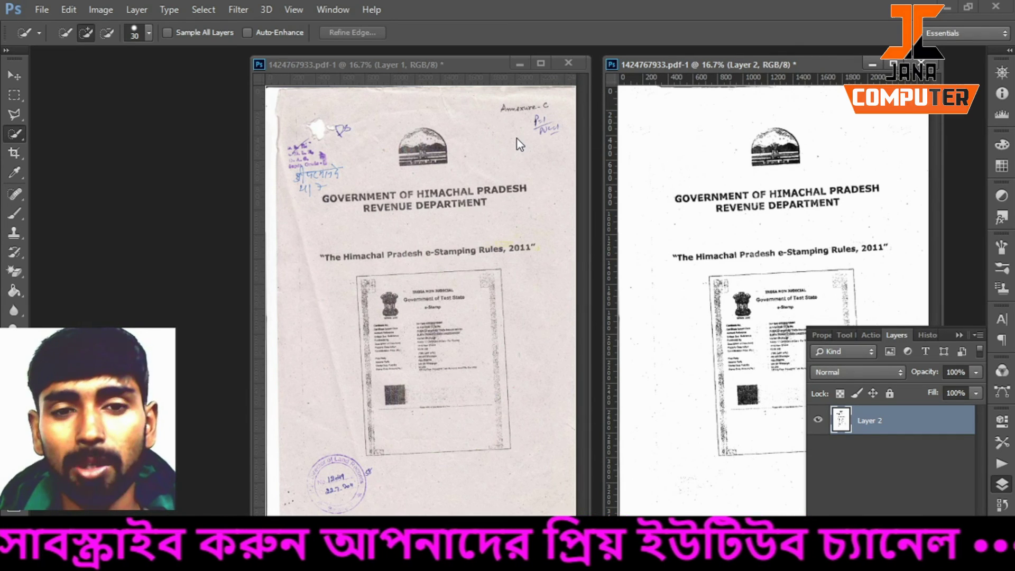
{"action": "left_click", "coordinate": [476, 67]}
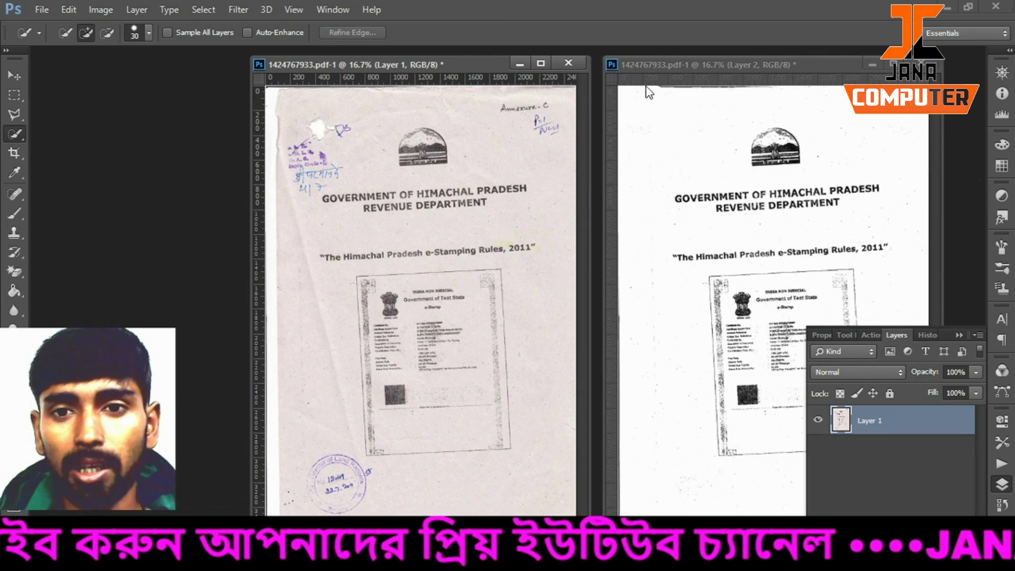
{"action": "left_click", "coordinate": [671, 64]}
{"action": "left_click", "coordinate": [475, 63]}
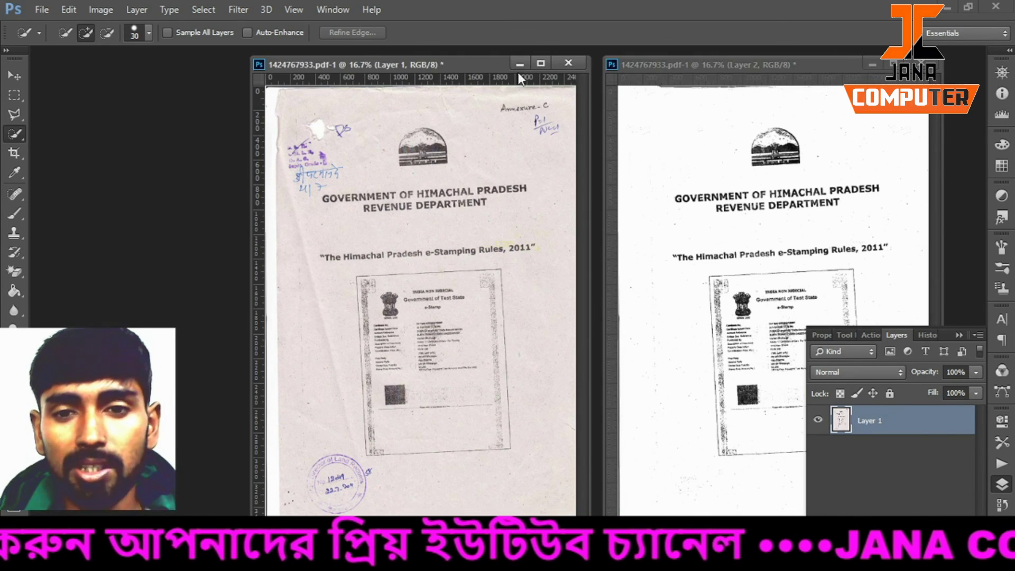